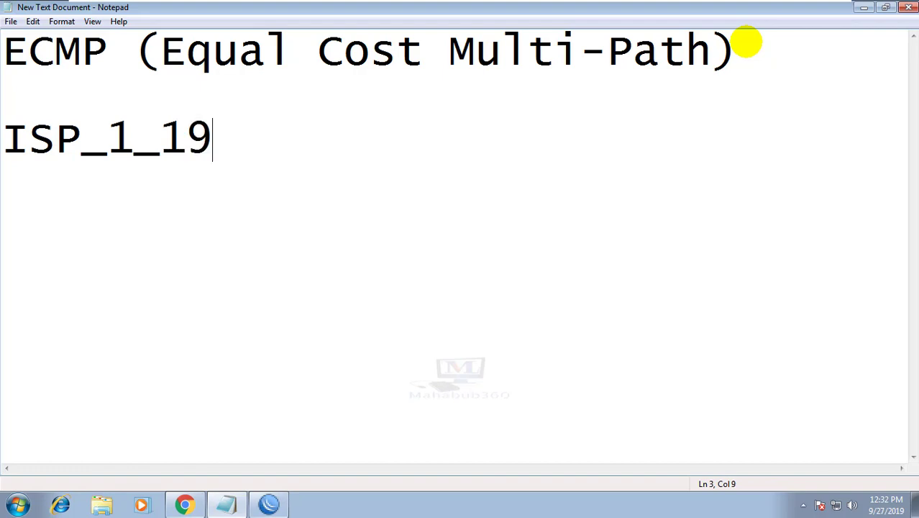
# Complete the first provider's entry as ISP_1_192.168.10.10/24 and add Get:192.168.10.1 on the line below.
pyautogui.write('8.')
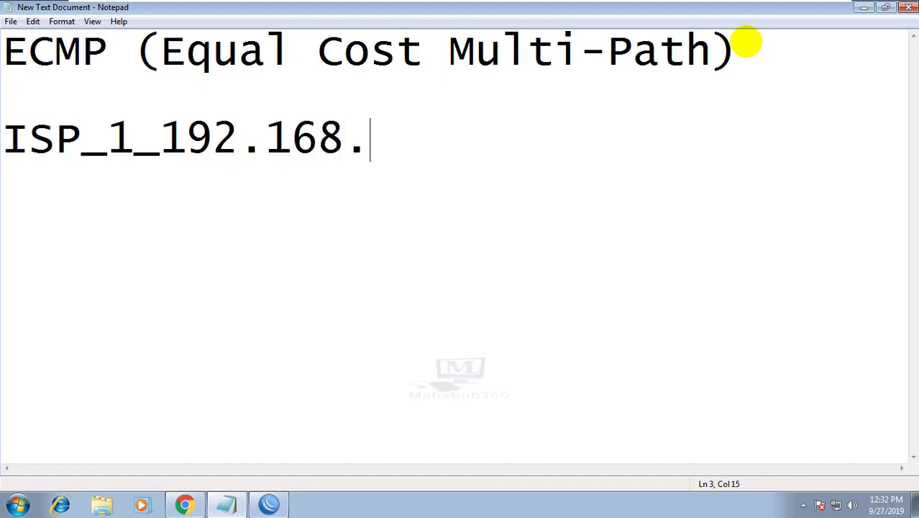
pyautogui.write('10.10/24 ')
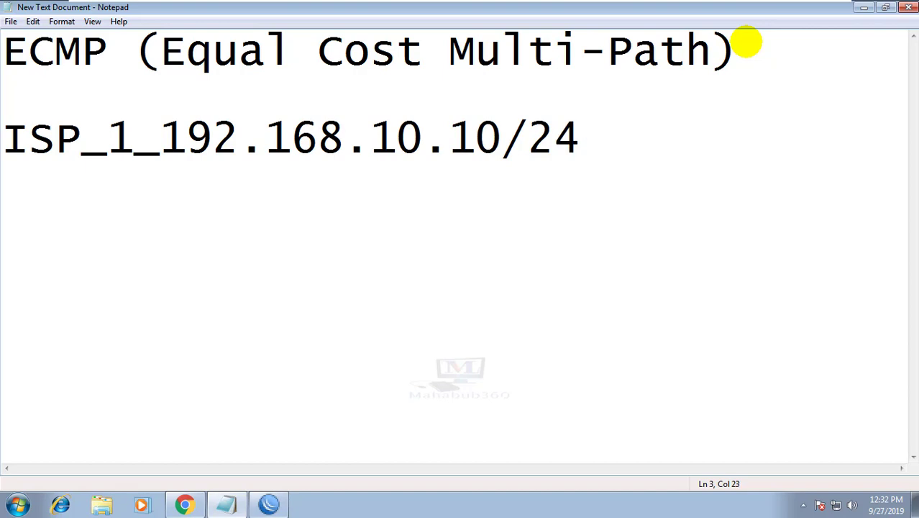
pyautogui.write('G')
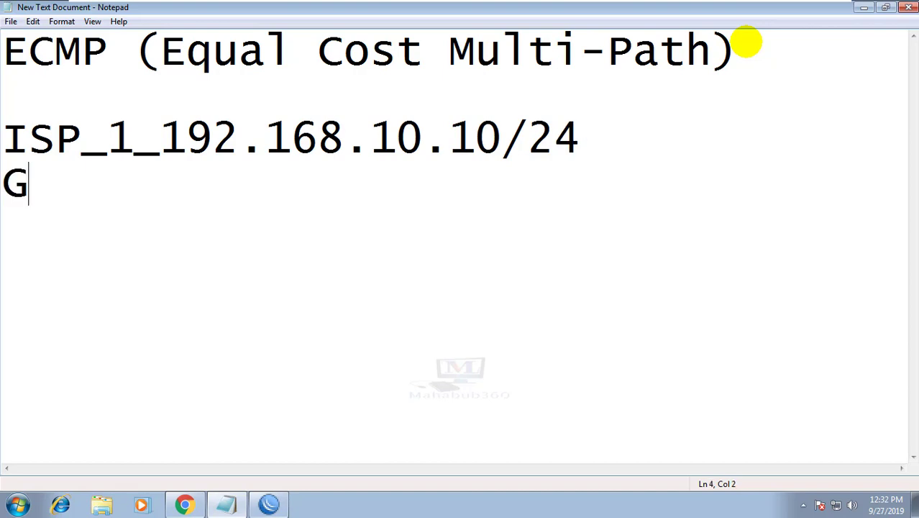
pyautogui.write('et:')
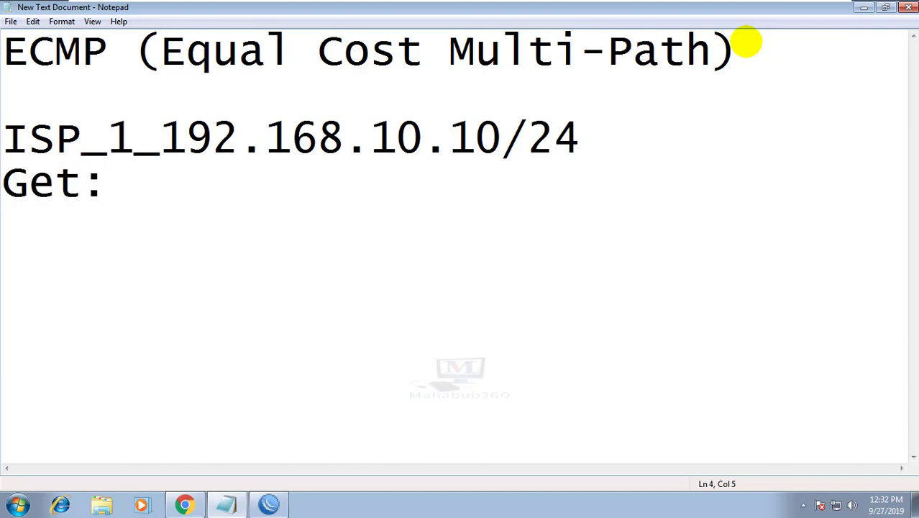
pyautogui.write('192.168')
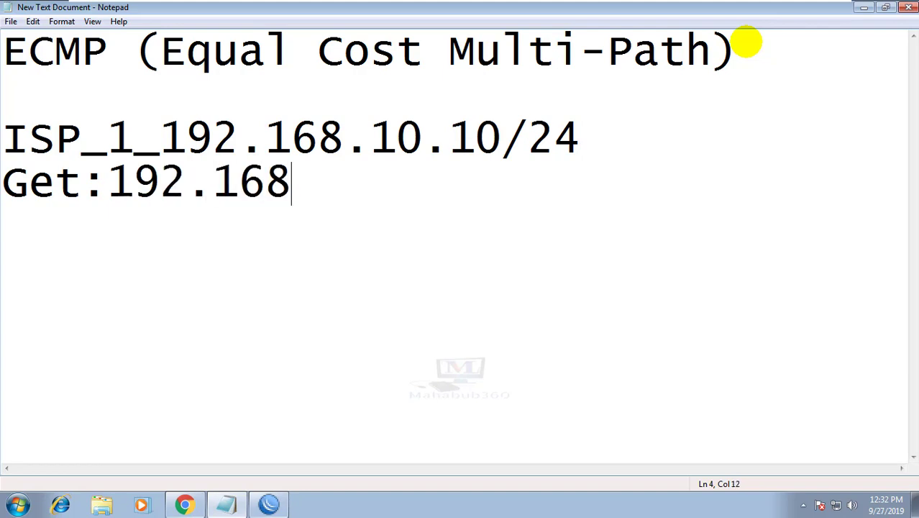
pyautogui.write('.10.1 ')
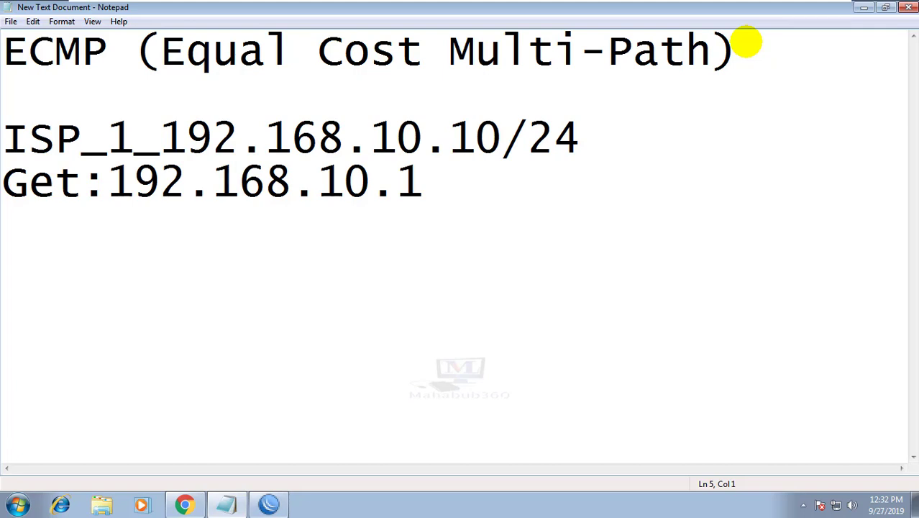
# Add the lines ISP_2_30.30.30.10/24 and Get:30.30.30.1, separated from the ISP_1 entry by a blank line.
pyautogui.write('ISP')
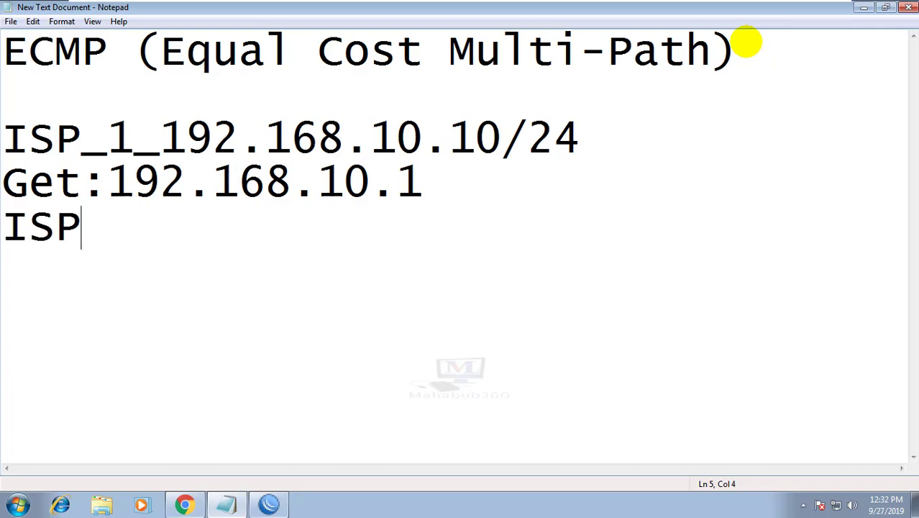
pyautogui.write('_2')
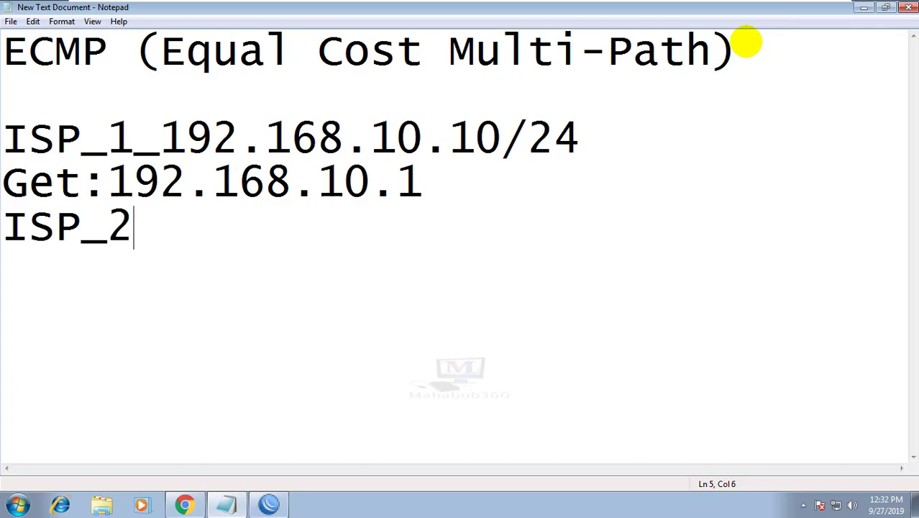
pyautogui.write('_')
pyautogui.write('30.3')
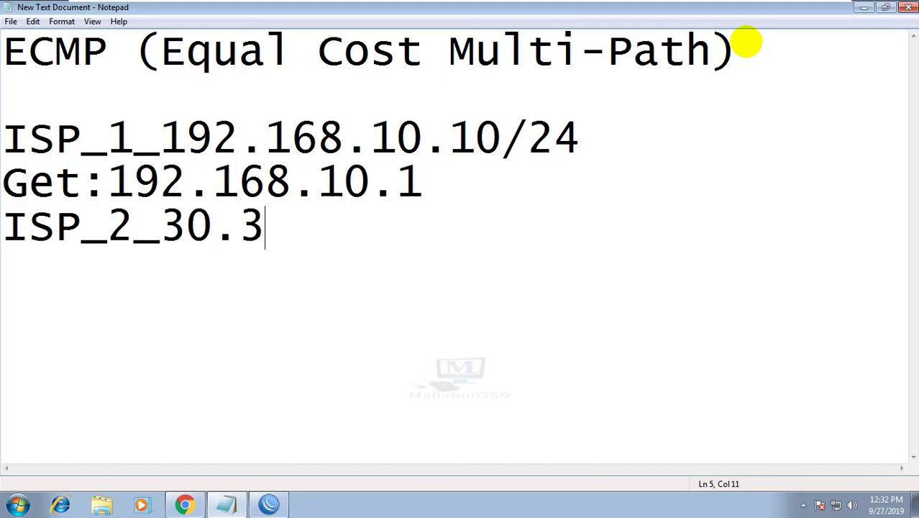
pyautogui.write('0.30.10')
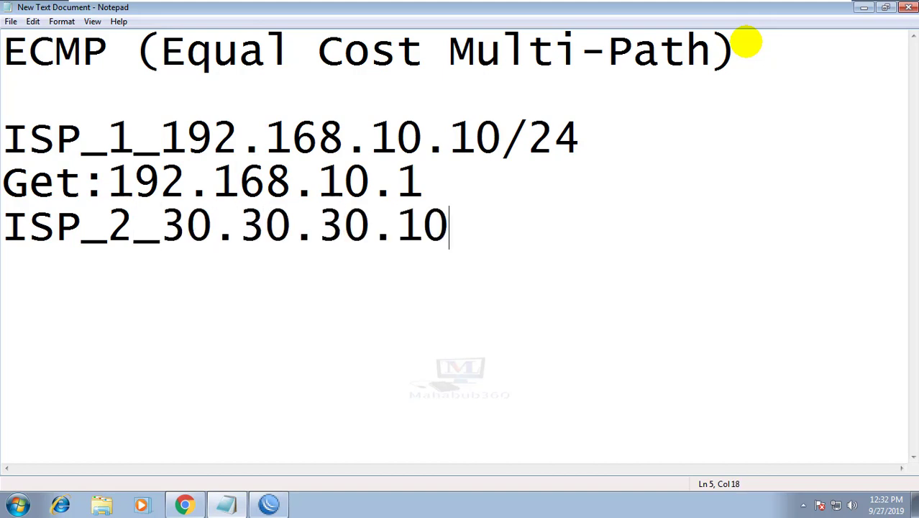
pyautogui.write('/24 ')
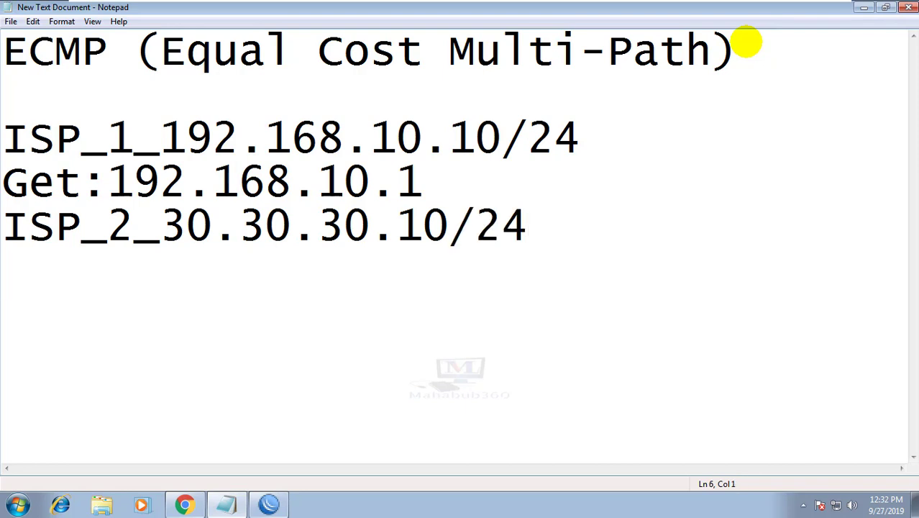
pyautogui.write('Get:3')
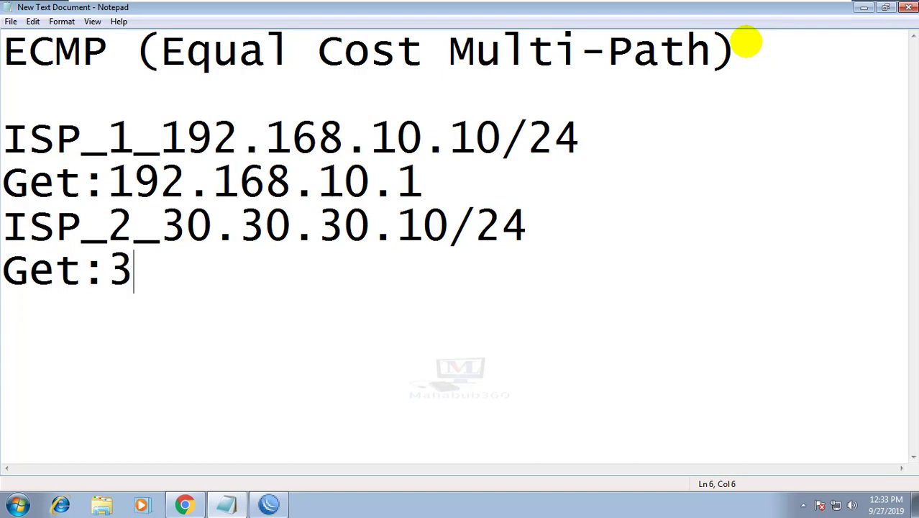
pyautogui.write('0.30.30.1')
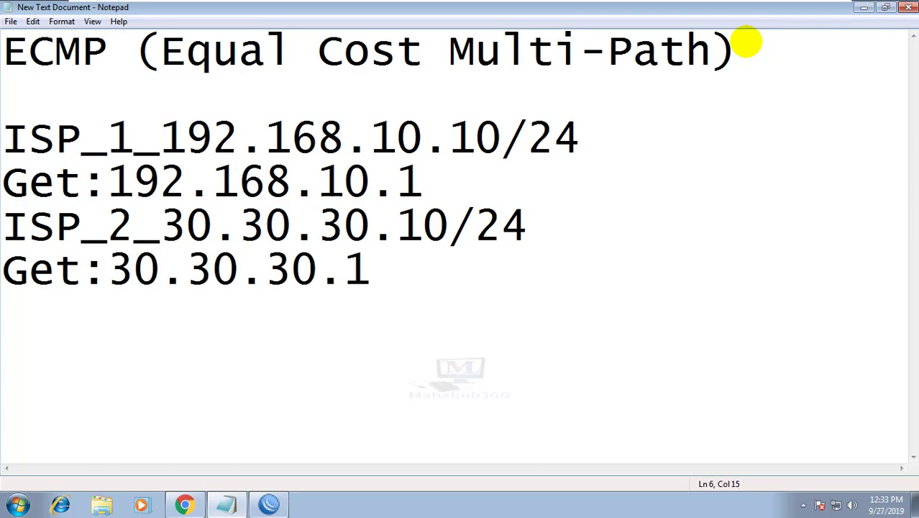
pyautogui.click(426, 181)
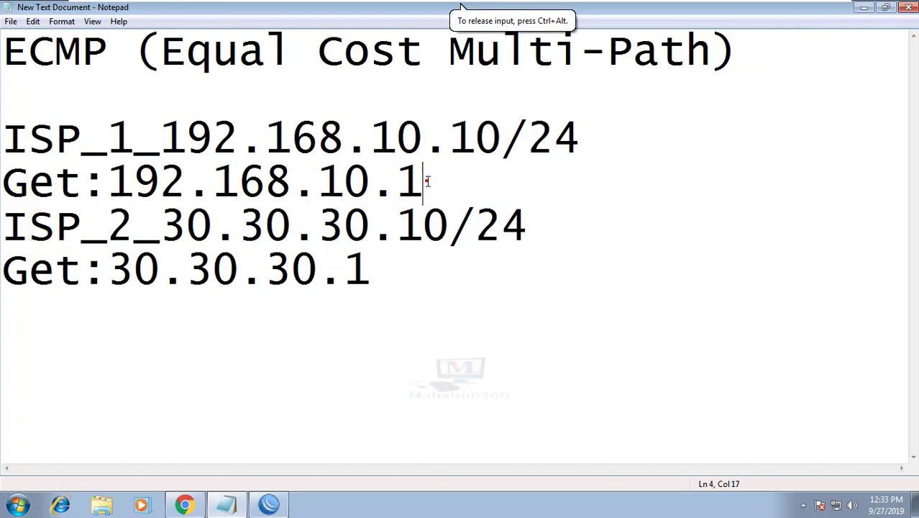
pyautogui.press('Return')
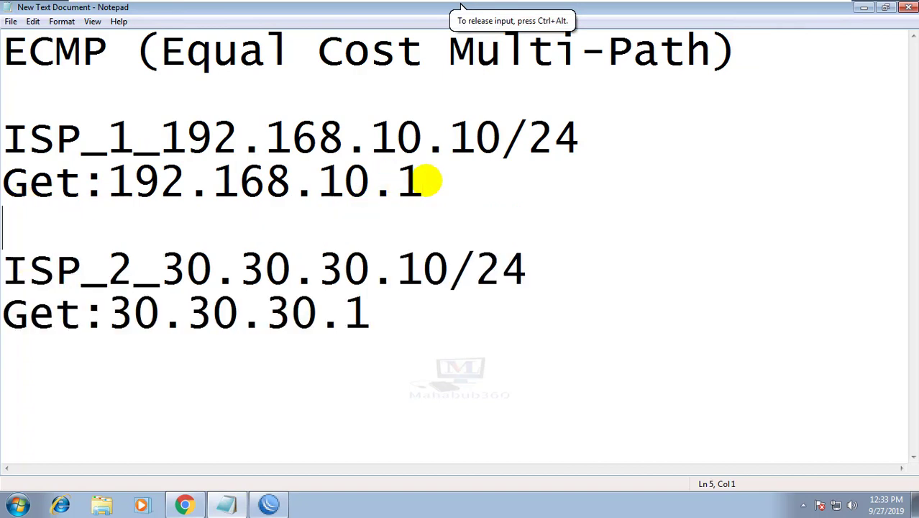
# Add the line LAN:10.10.10.1/24 below the ISP_2 entry, separated from it by a blank line.
pyautogui.click(413, 320)
pyautogui.press('Return')
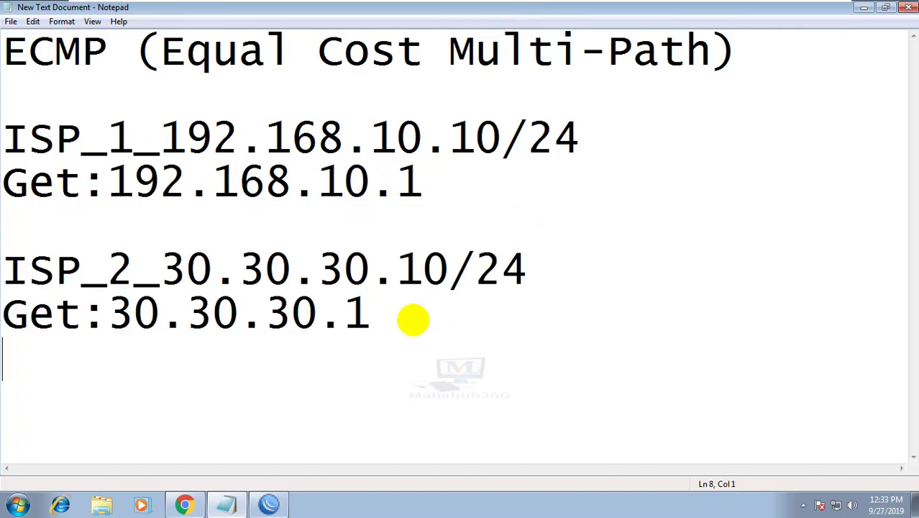
pyautogui.write('LAN')
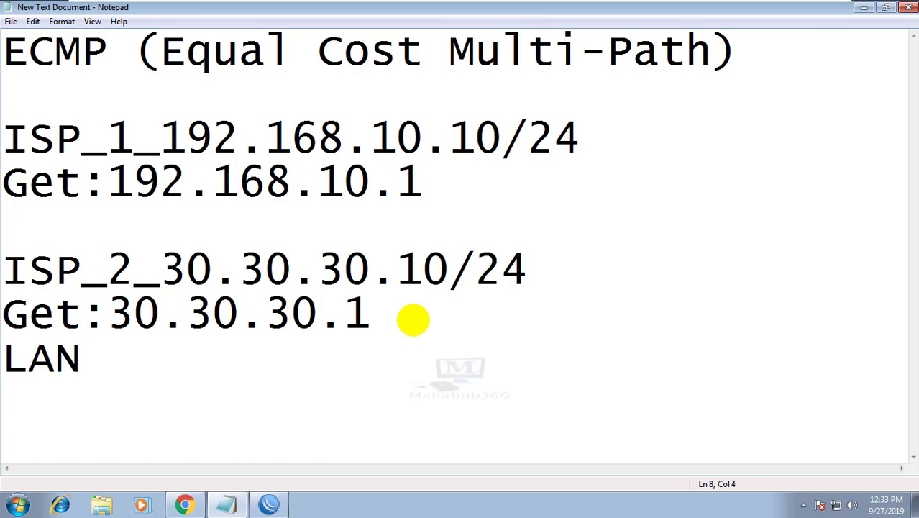
pyautogui.write(':10')
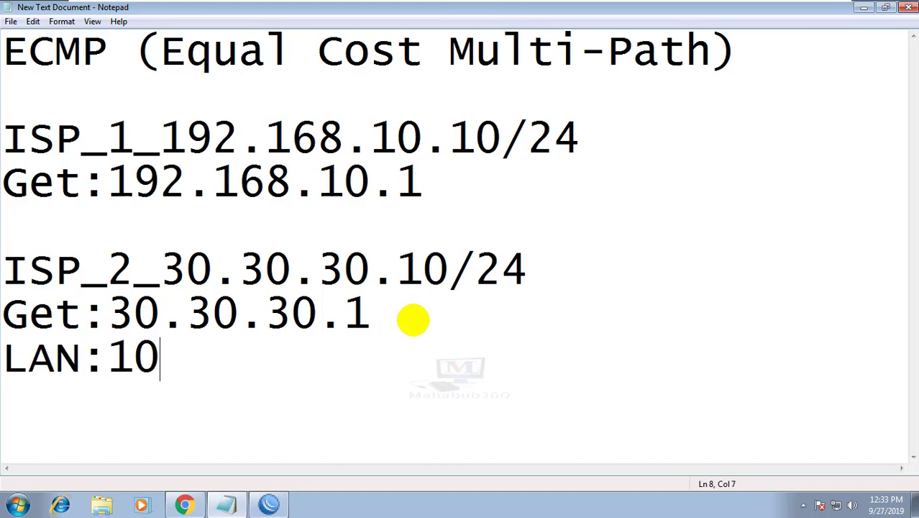
pyautogui.write('.10.10.')
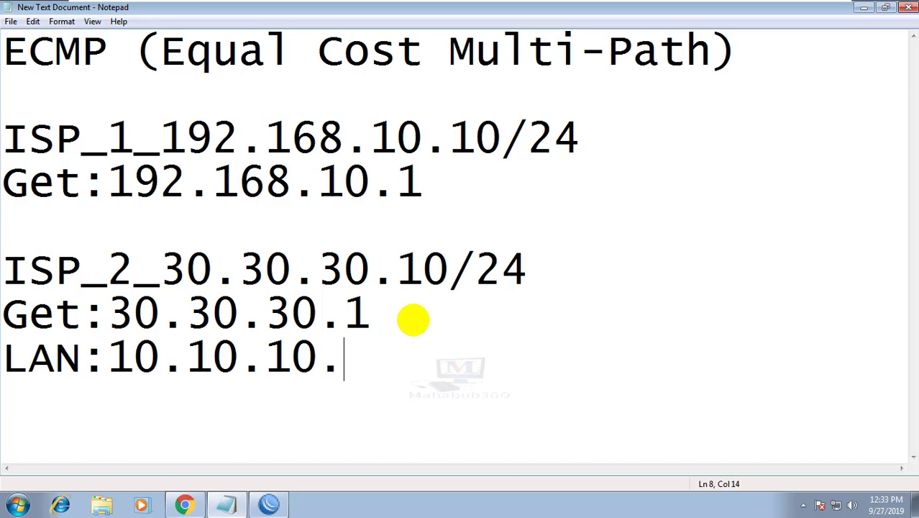
pyautogui.write('1/24')
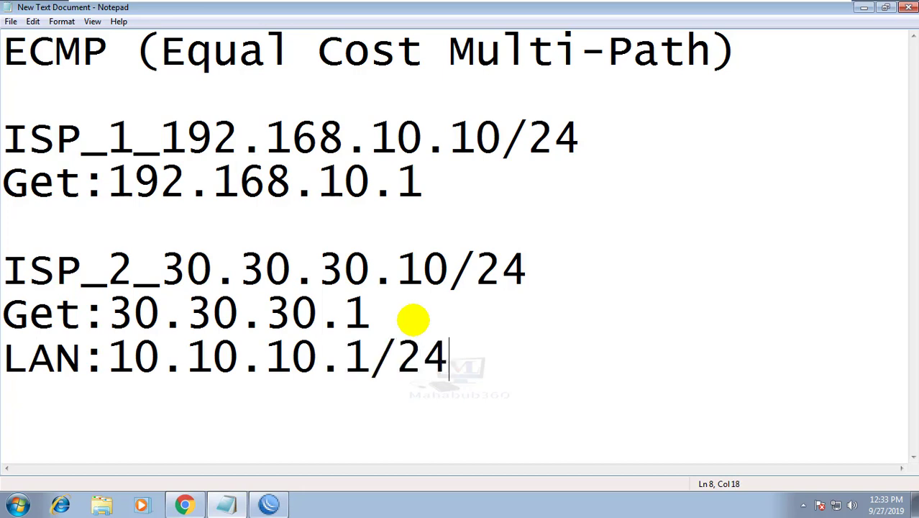
pyautogui.click(375, 315)
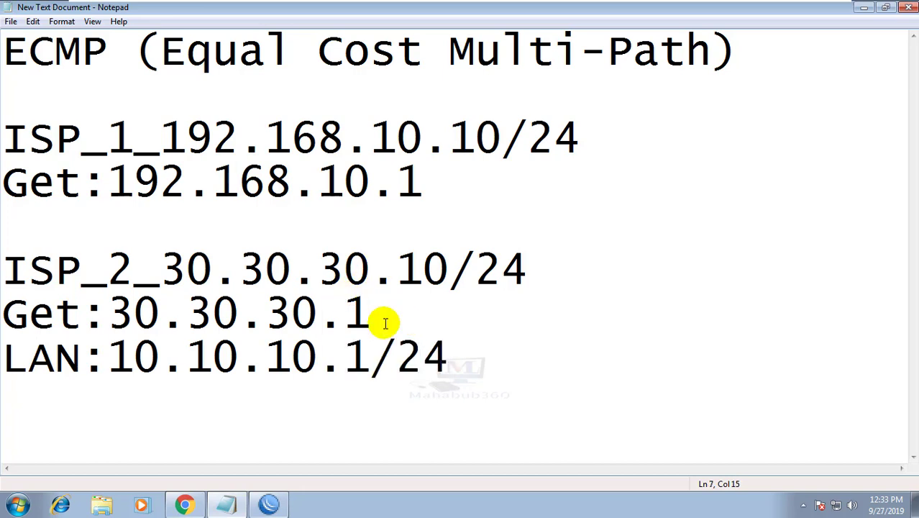
pyautogui.press('Return')
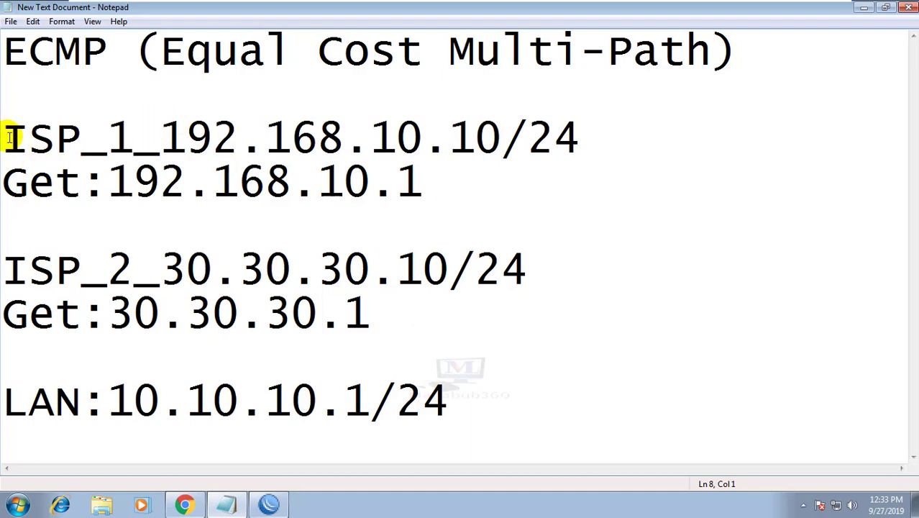
pyautogui.moveTo(6, 136); pyautogui.dragTo(510, 406)
pyautogui.click(535, 388)
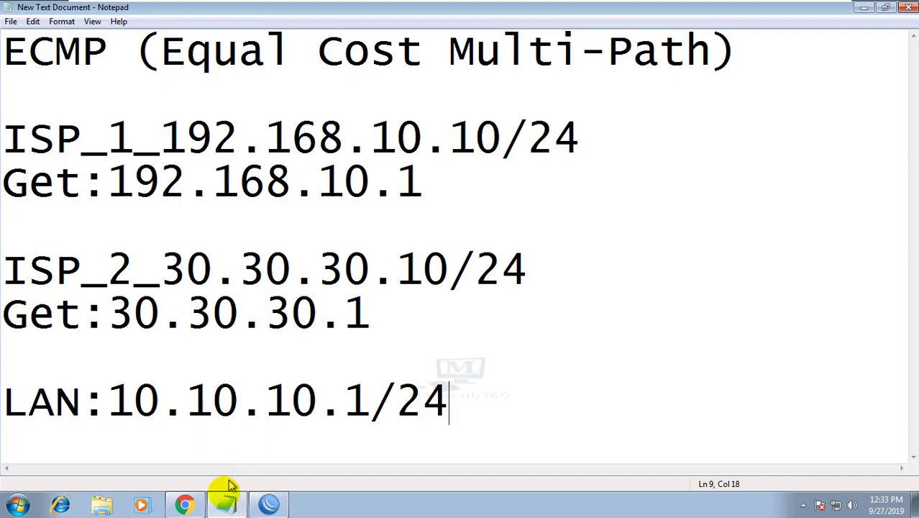
# Switch to WinBox and rename the ether1 interface as ISP1_ether1.
pyautogui.click(268, 505)
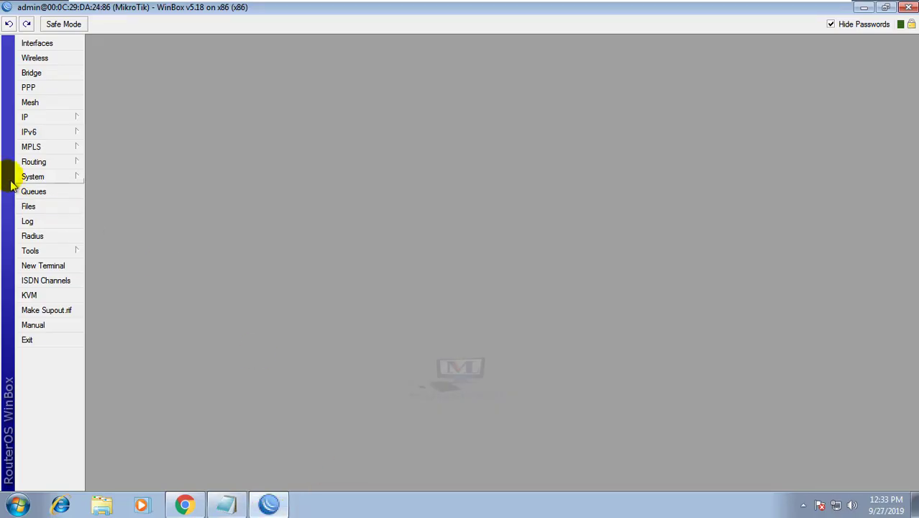
pyautogui.click(36, 43)
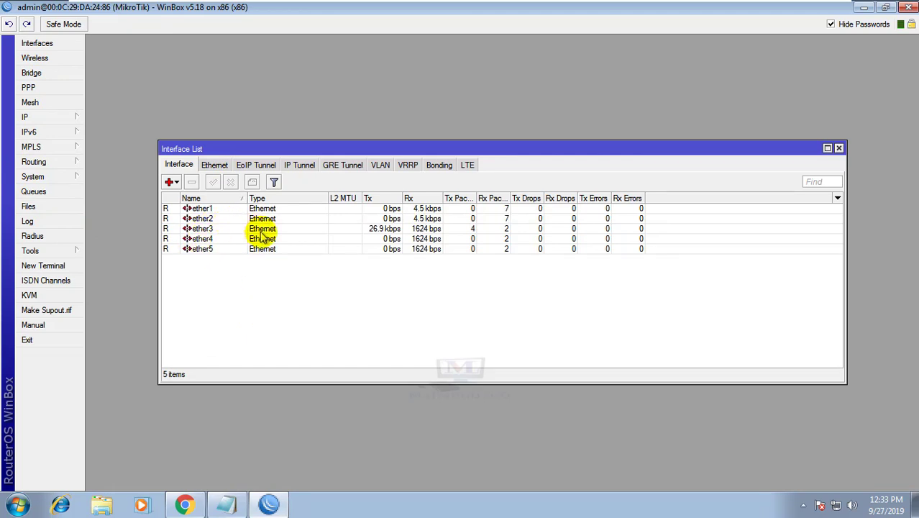
pyautogui.doubleClick(194, 207)
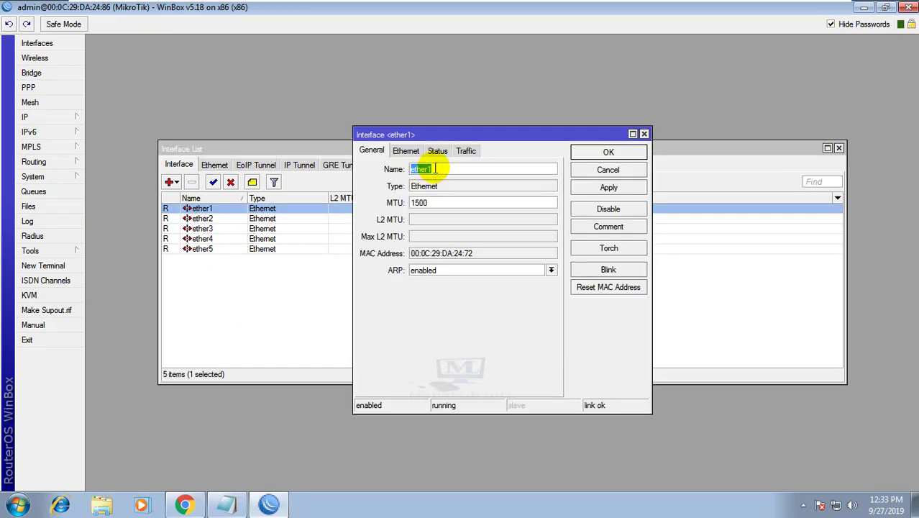
pyautogui.click(430, 169)
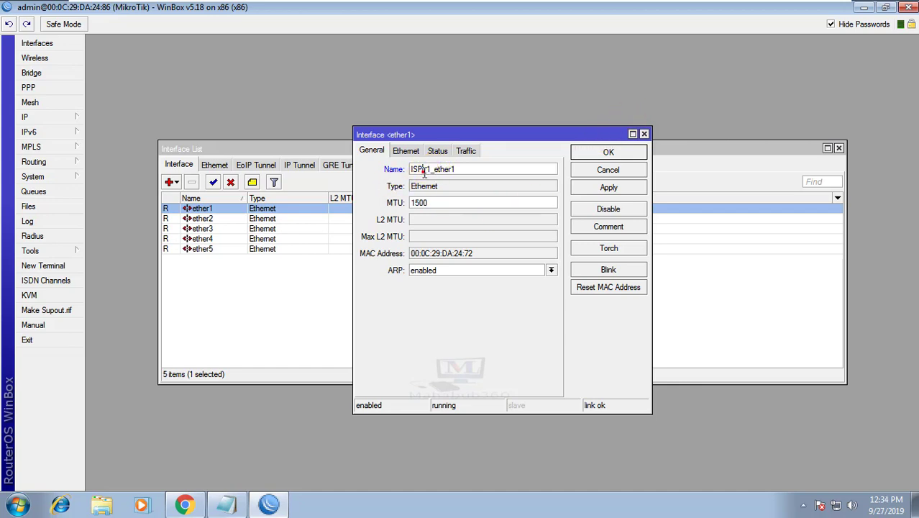
pyautogui.click(478, 172)
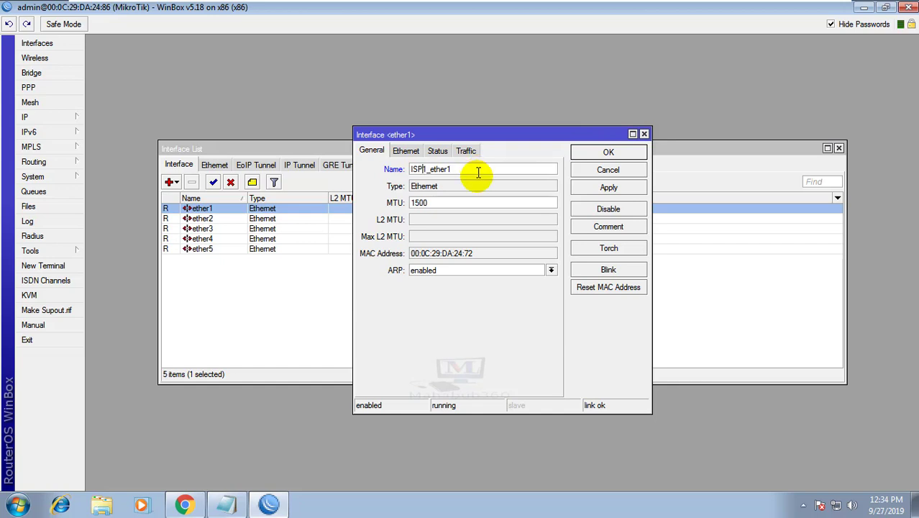
pyautogui.click(607, 185)
pyautogui.click(607, 154)
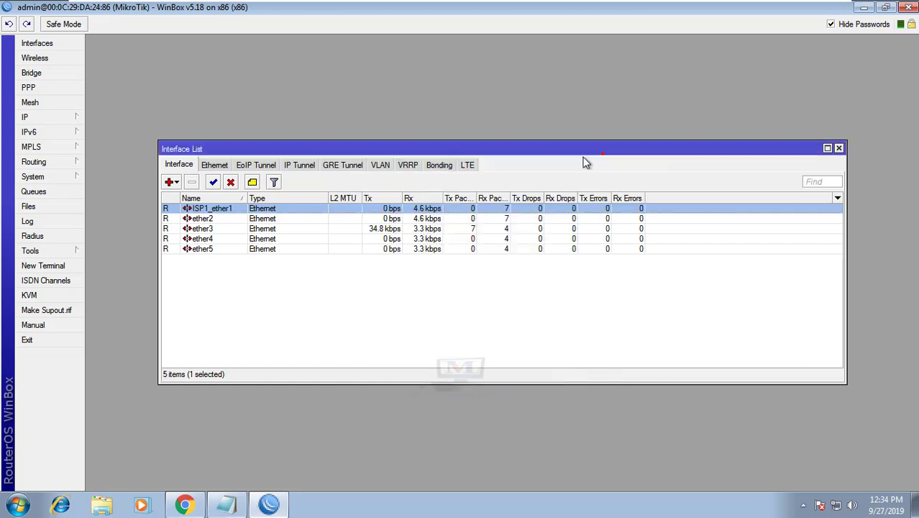
# Rename the ether2 interface as ISP2_ether2.
pyautogui.doubleClick(196, 218)
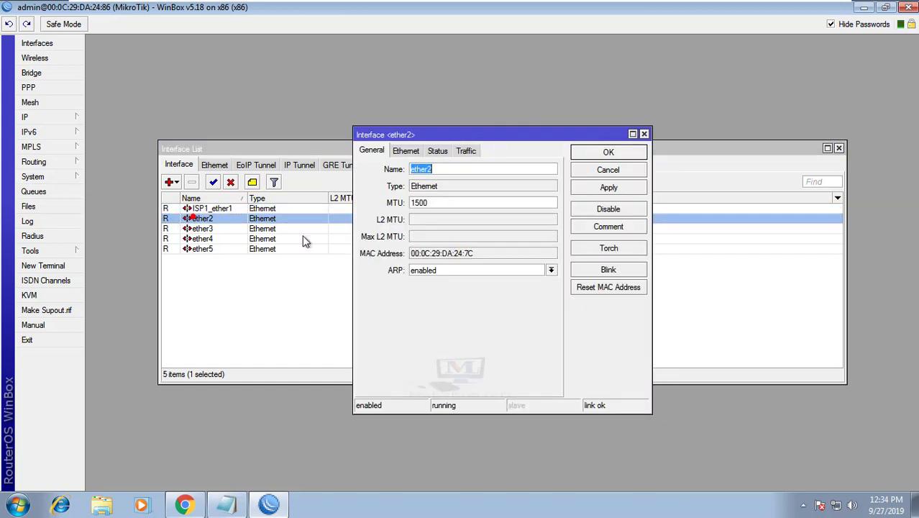
pyautogui.doubleClick(412, 171)
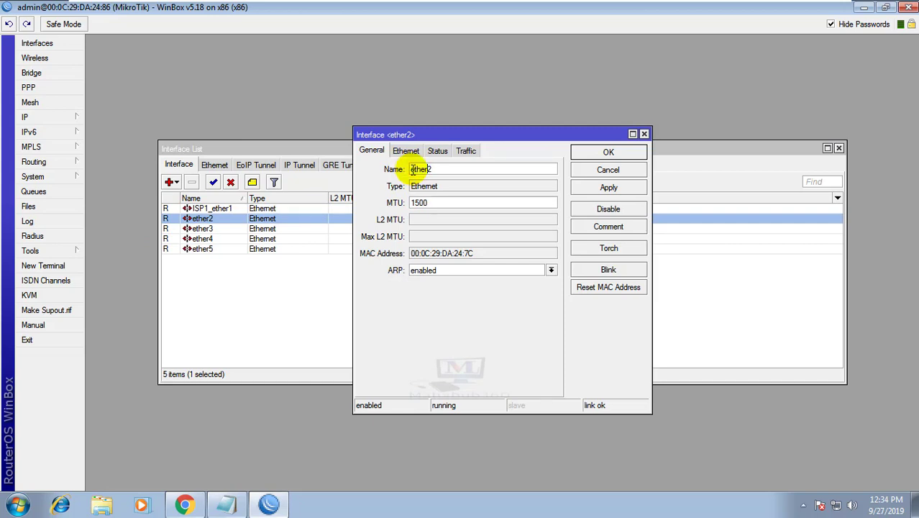
pyautogui.press('BackSpace')
pyautogui.press('BackSpace')
pyautogui.press('BackSpace')
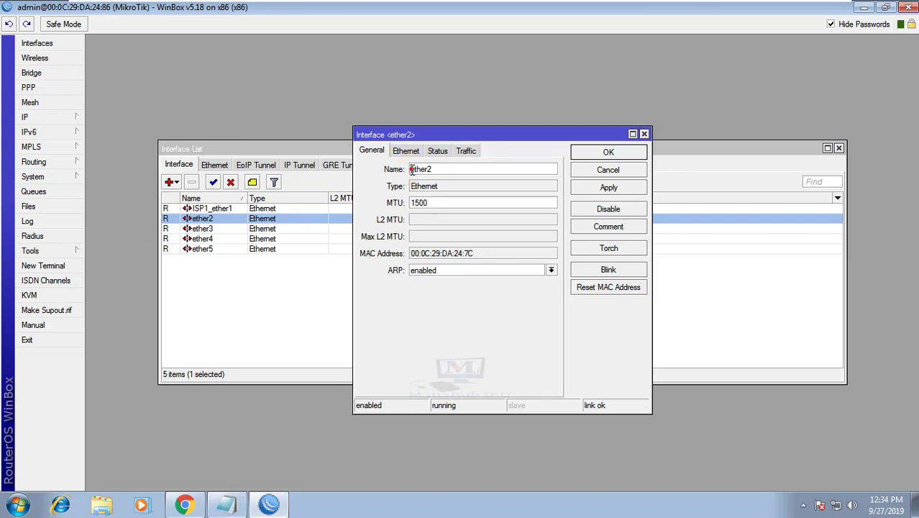
pyautogui.write('ISP2_')
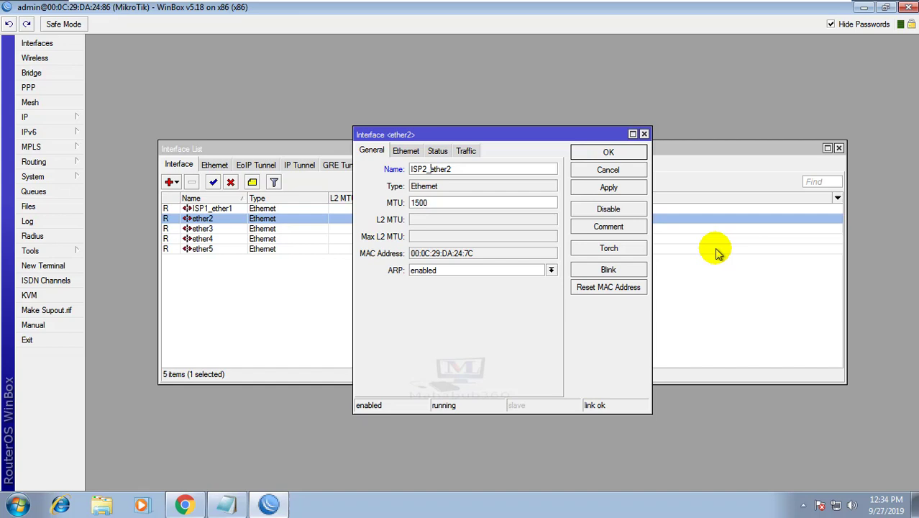
pyautogui.click(623, 188)
pyautogui.click(609, 152)
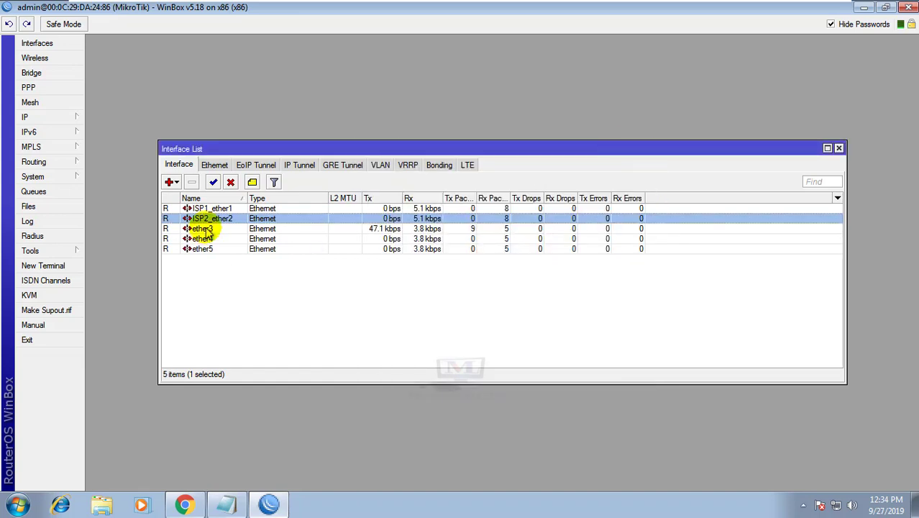
# Rename the ether3 interface as LAN_ether3.
pyautogui.doubleClick(202, 228)
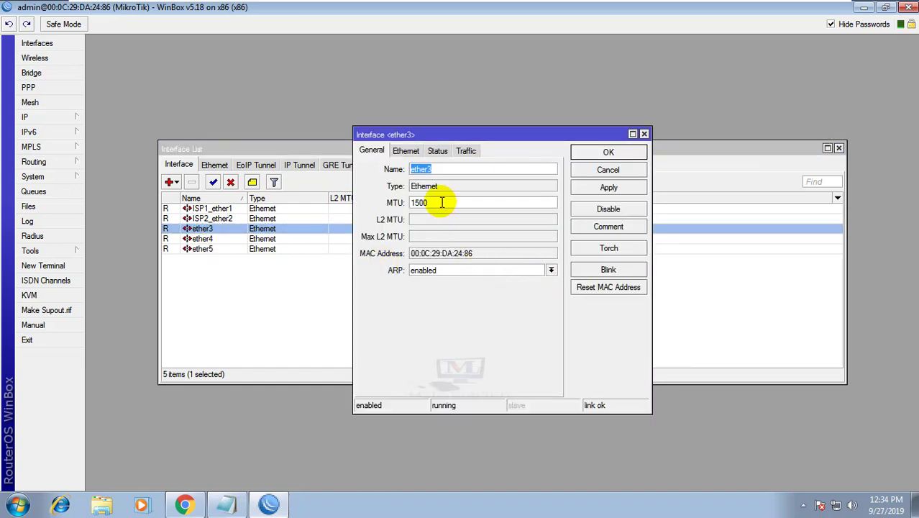
pyautogui.click(415, 170)
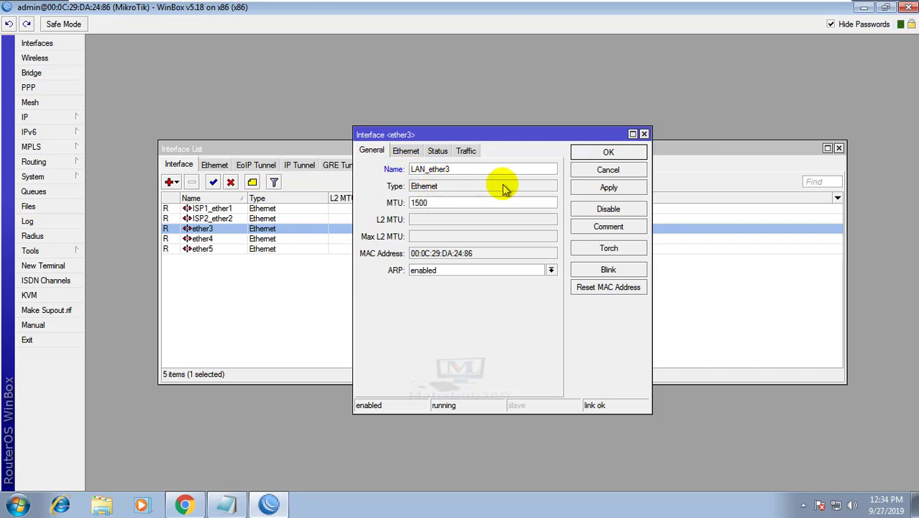
pyautogui.click(609, 188)
pyautogui.click(597, 159)
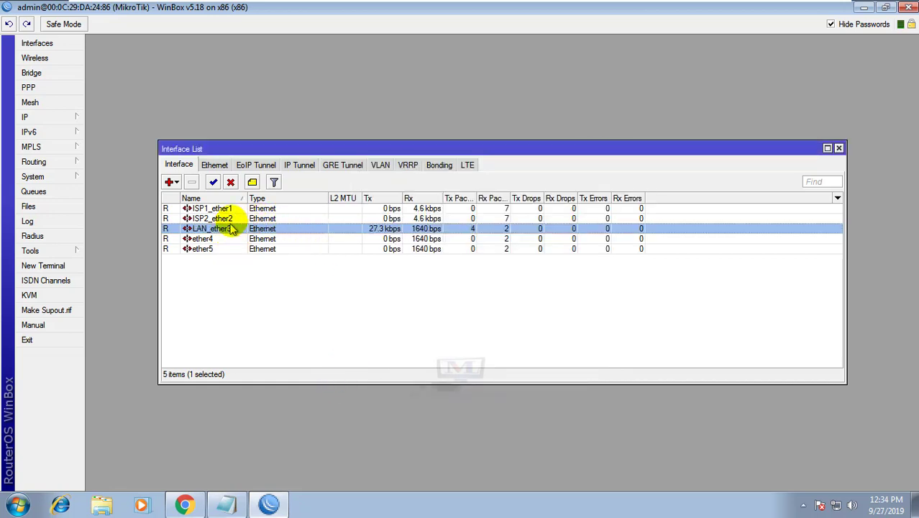
# Add the IP address 192.168.10.10/24 to the ISP1_ether1 interface.
pyautogui.click(215, 209)
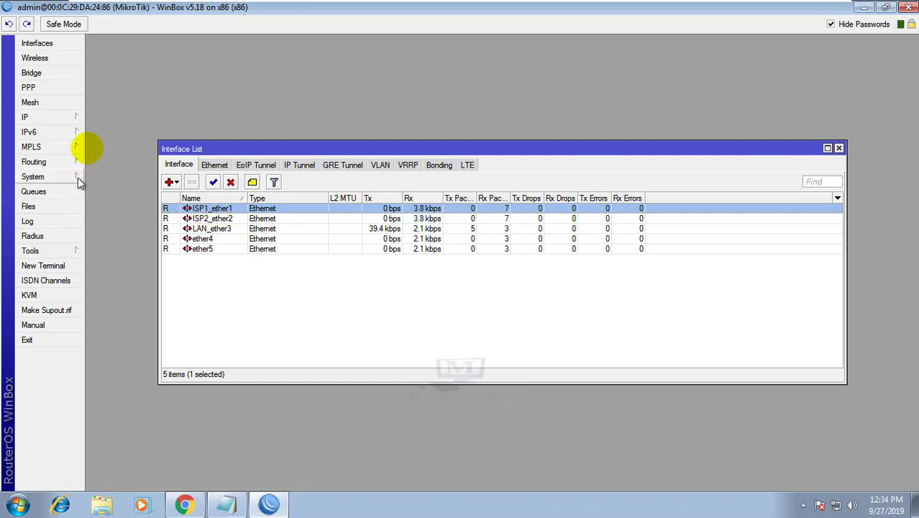
pyautogui.click(65, 117)
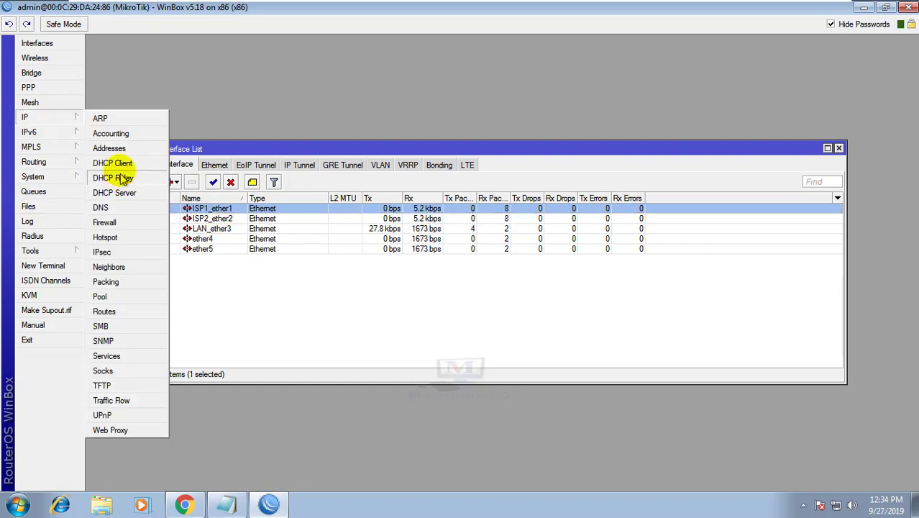
pyautogui.click(108, 148)
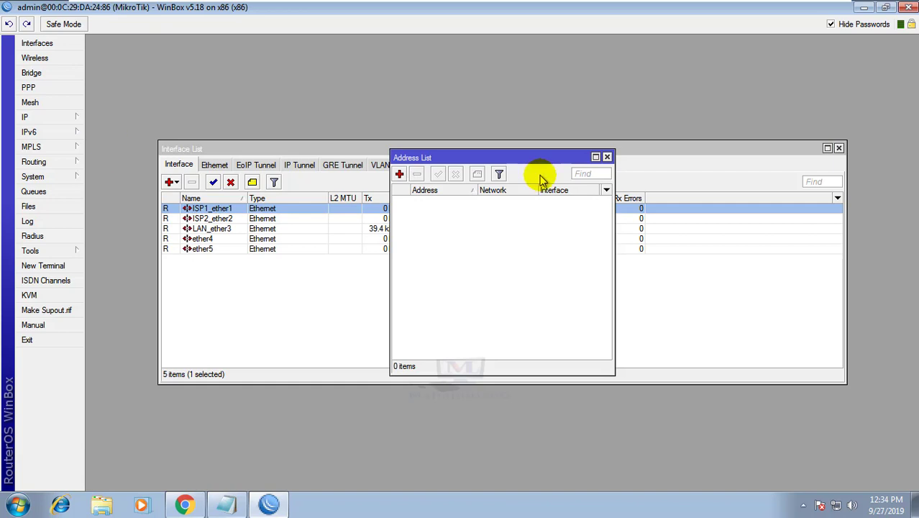
pyautogui.click(399, 174)
pyautogui.write('192.168.10.10/24')
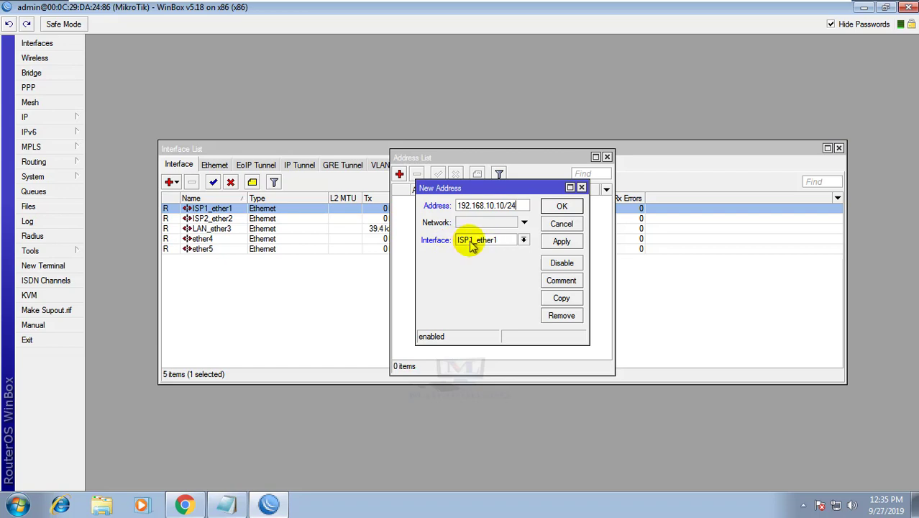
pyautogui.click(562, 242)
pyautogui.click(562, 206)
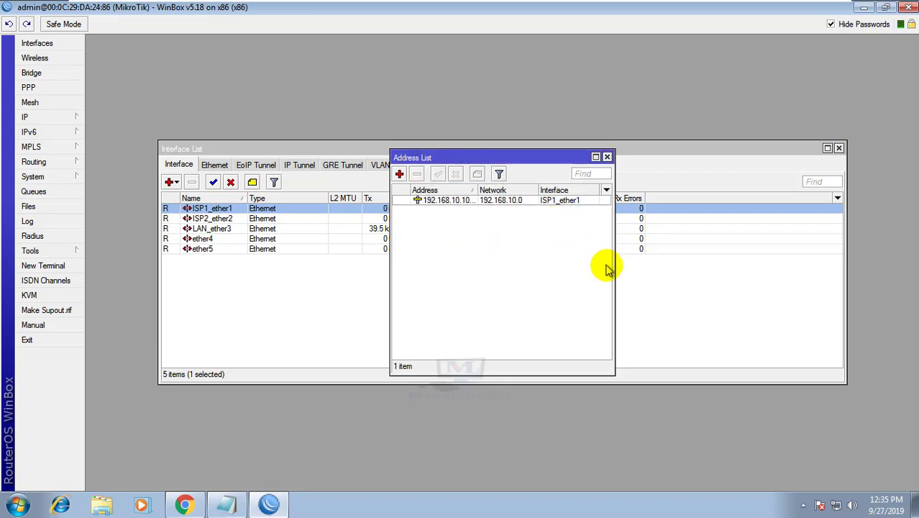
# Widen the address list window and add the IP address 30.30.30.10/24 on the ISP2_ether2 interface.
pyautogui.moveTo(613, 268); pyautogui.dragTo(712, 277)
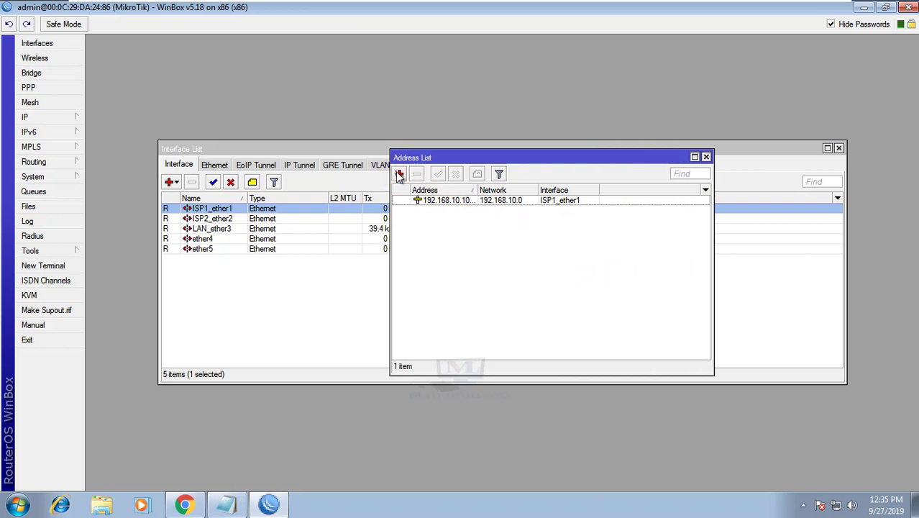
pyautogui.click(399, 173)
pyautogui.write('192')
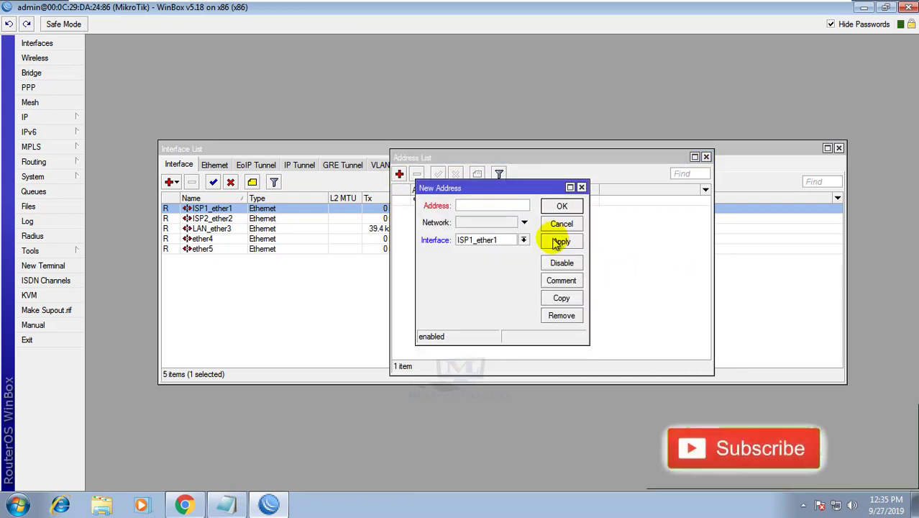
pyautogui.write('30.30.')
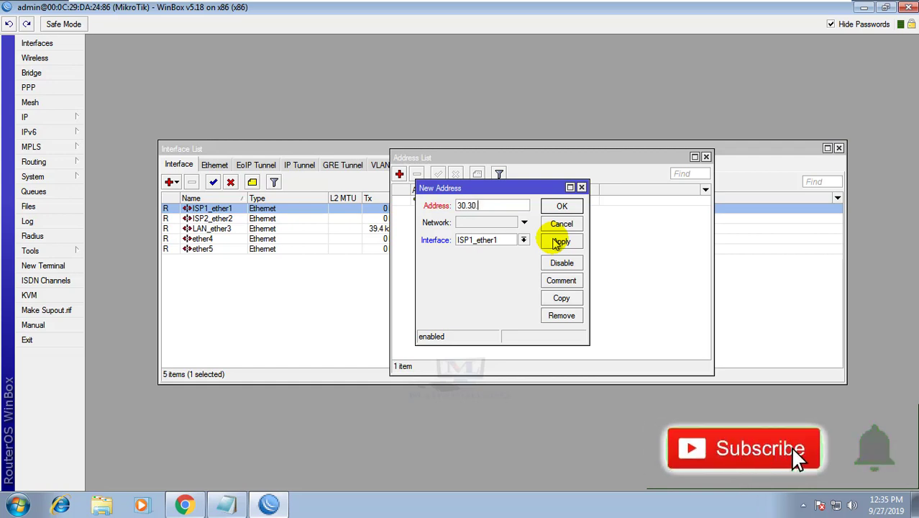
pyautogui.write('30.10/2')
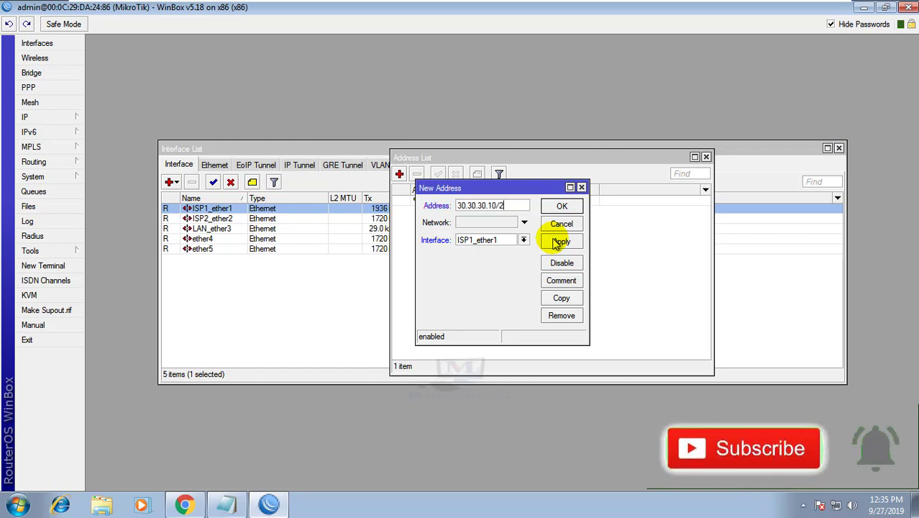
pyautogui.write('4')
pyautogui.click(524, 240)
pyautogui.click(480, 261)
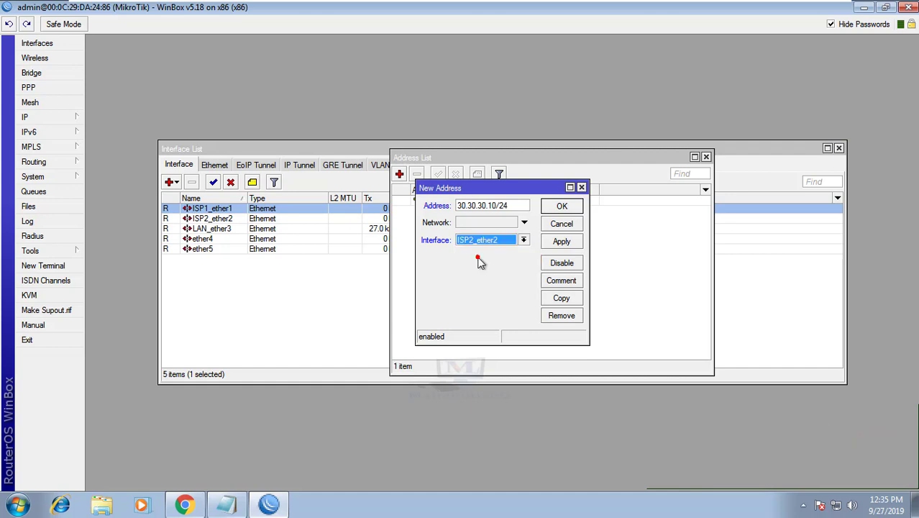
pyautogui.click(563, 241)
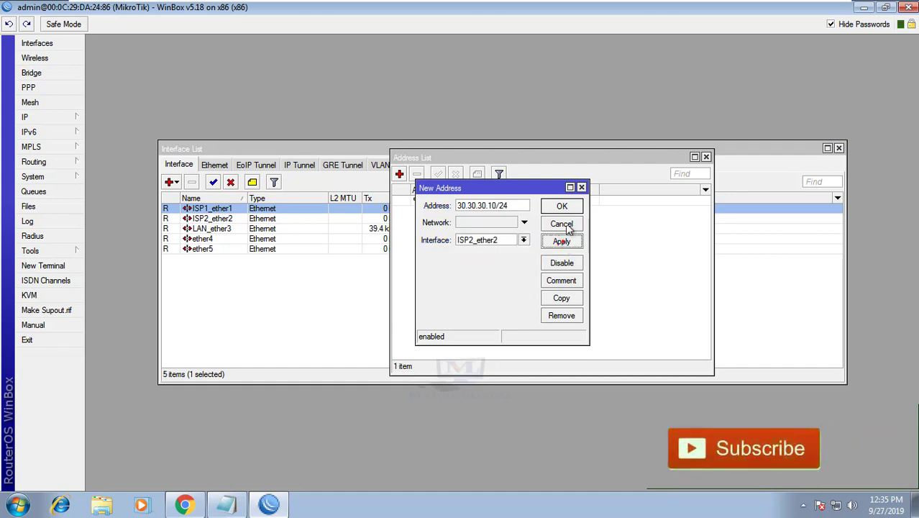
pyautogui.click(561, 207)
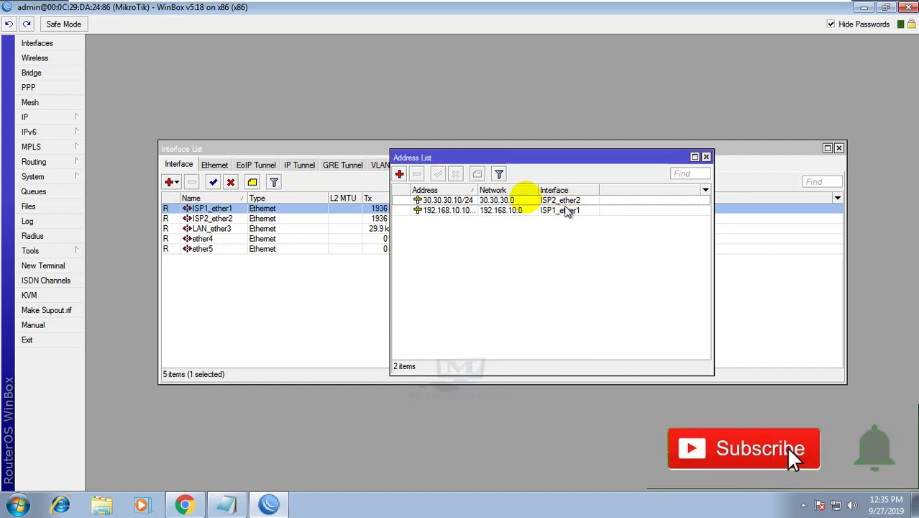
# Add the IP address 10.10.10.1/24 on the LAN_ether3 interface.
pyautogui.click(399, 174)
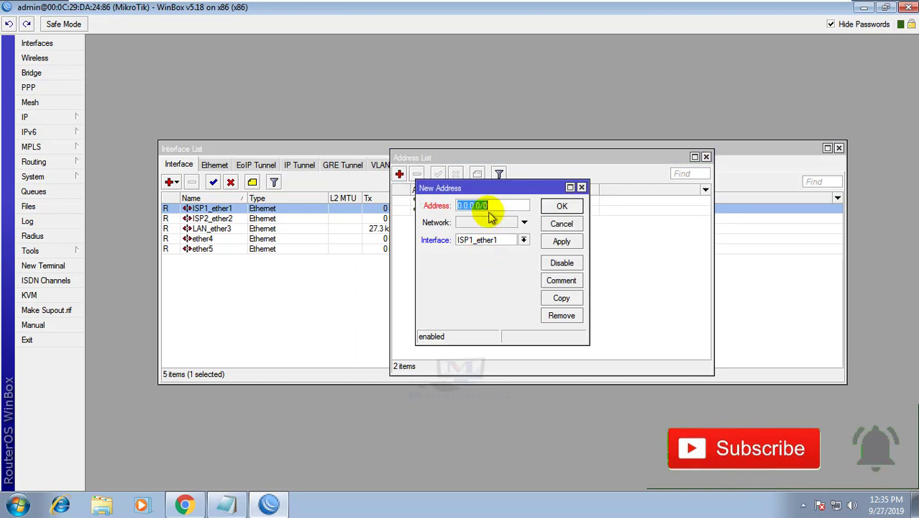
pyautogui.write('10')
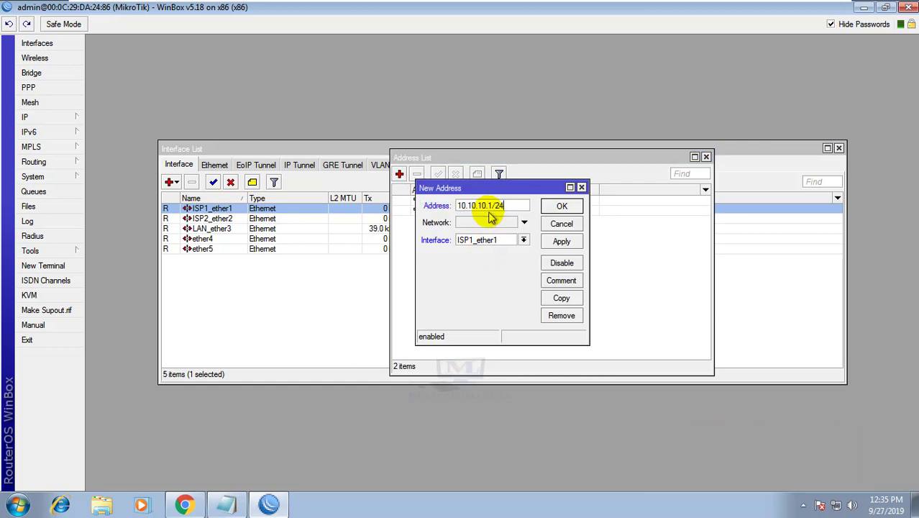
pyautogui.click(504, 239)
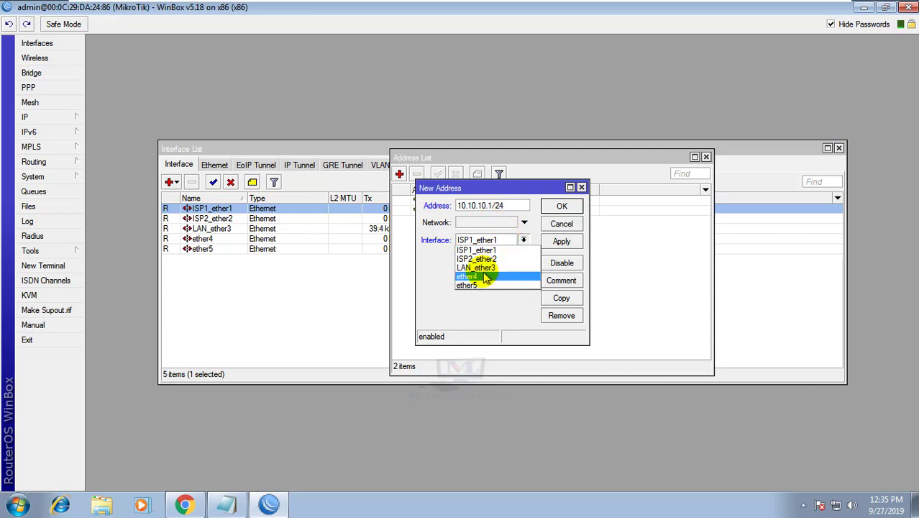
pyautogui.click(476, 267)
pyautogui.click(561, 241)
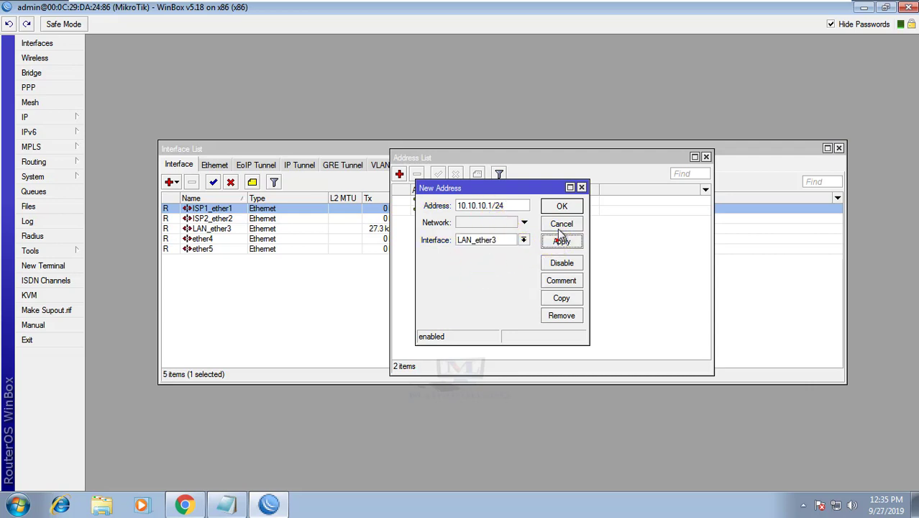
pyautogui.click(561, 208)
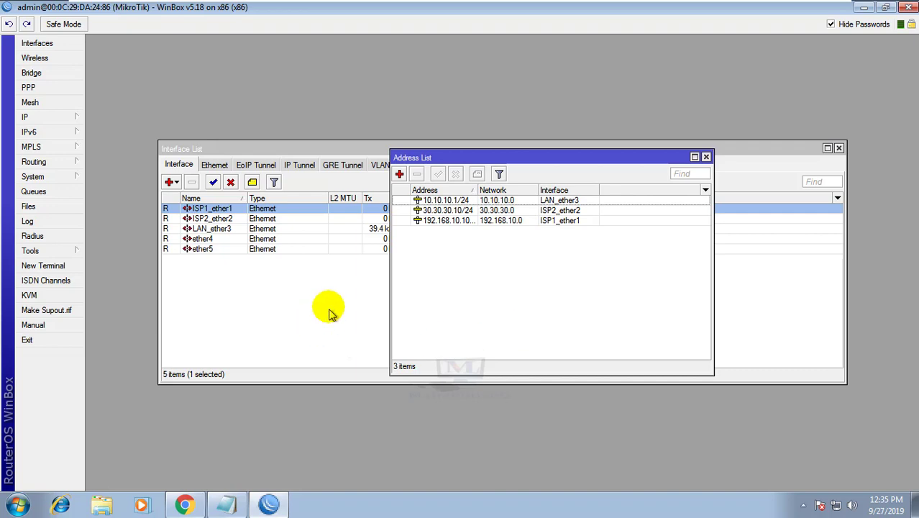
# Set the router's DNS servers to 8.8.8.8 and 8.8.4.4.
pyautogui.click(55, 118)
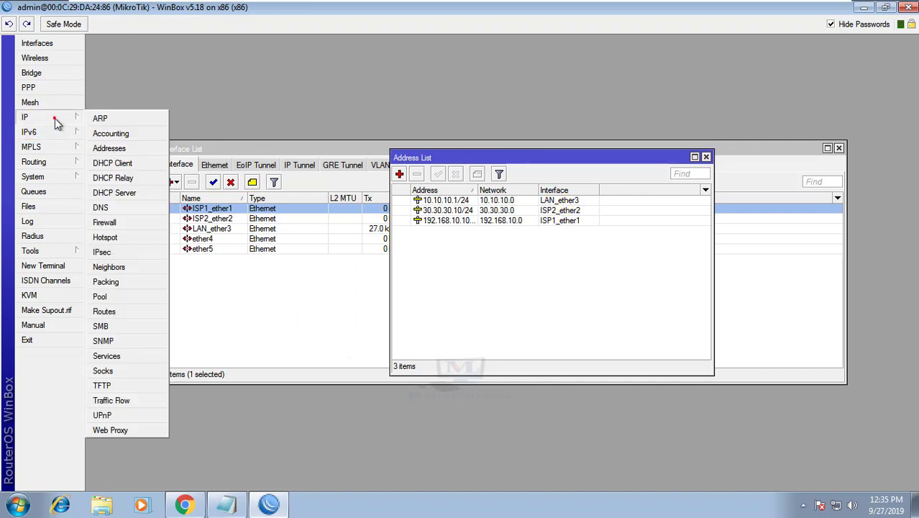
pyautogui.click(100, 207)
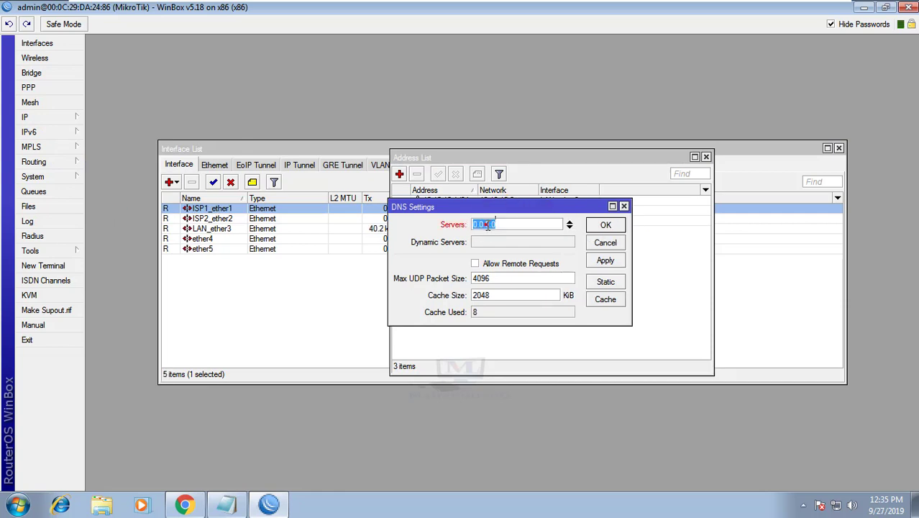
pyautogui.write('8.8.8.8')
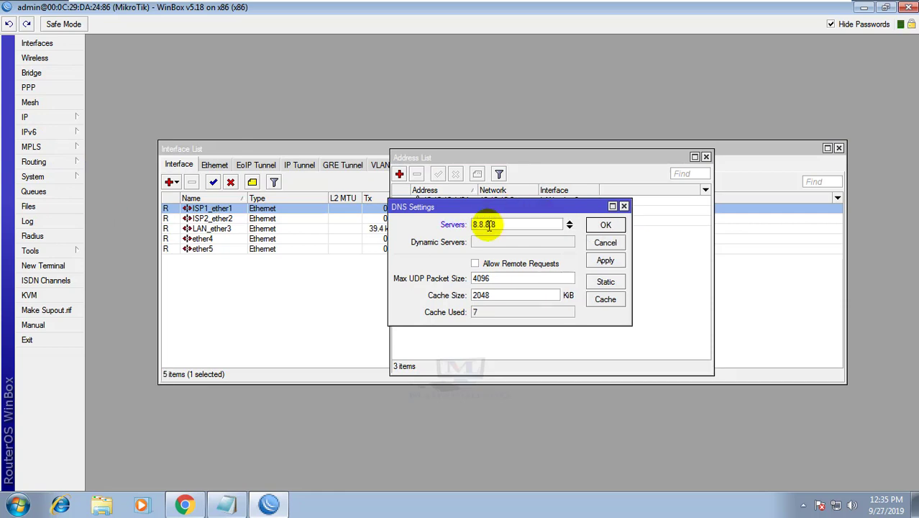
pyautogui.click(569, 227)
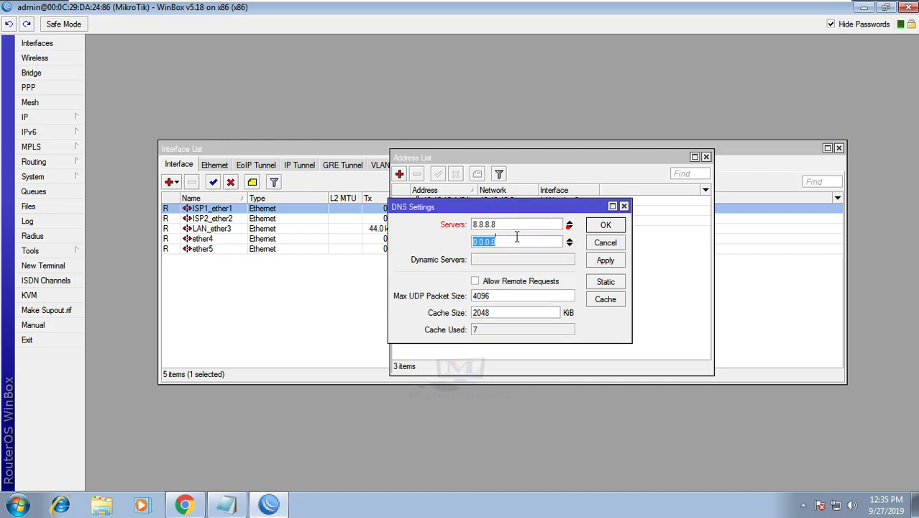
pyautogui.click(504, 242)
pyautogui.write('8.8.4.4')
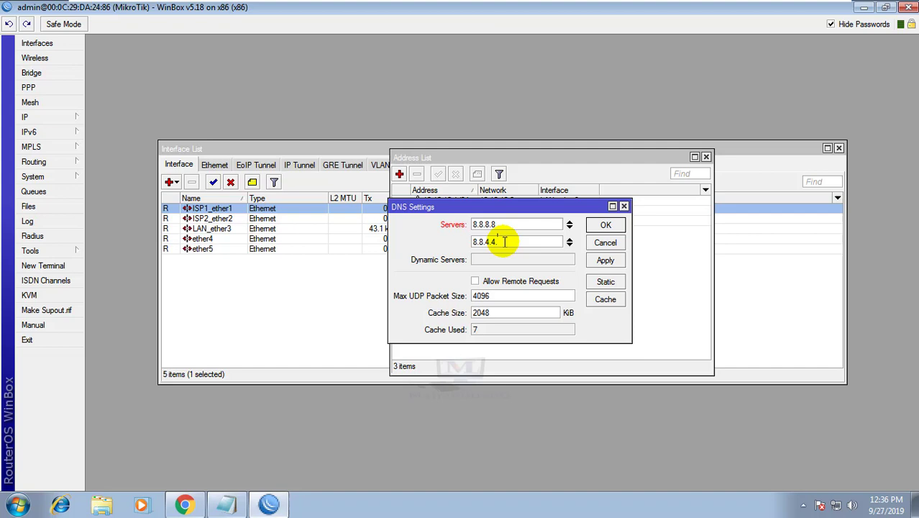
pyautogui.click(605, 260)
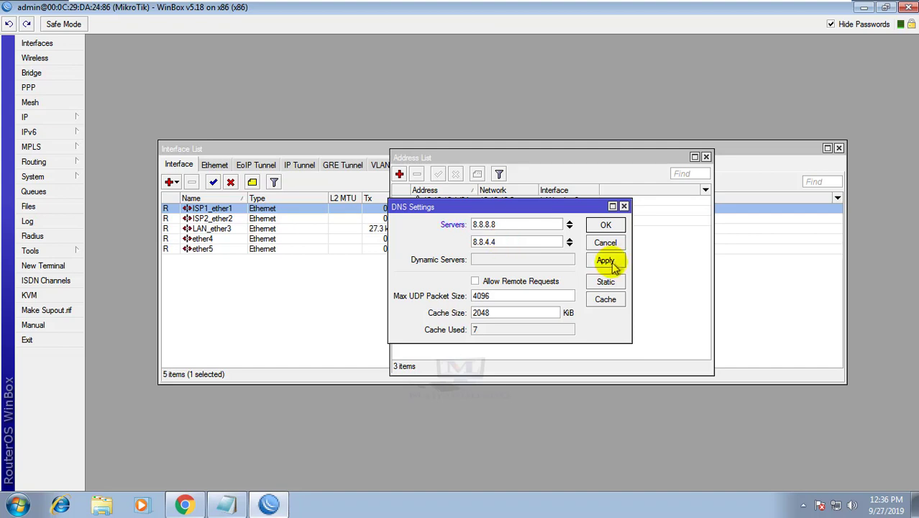
pyautogui.click(605, 224)
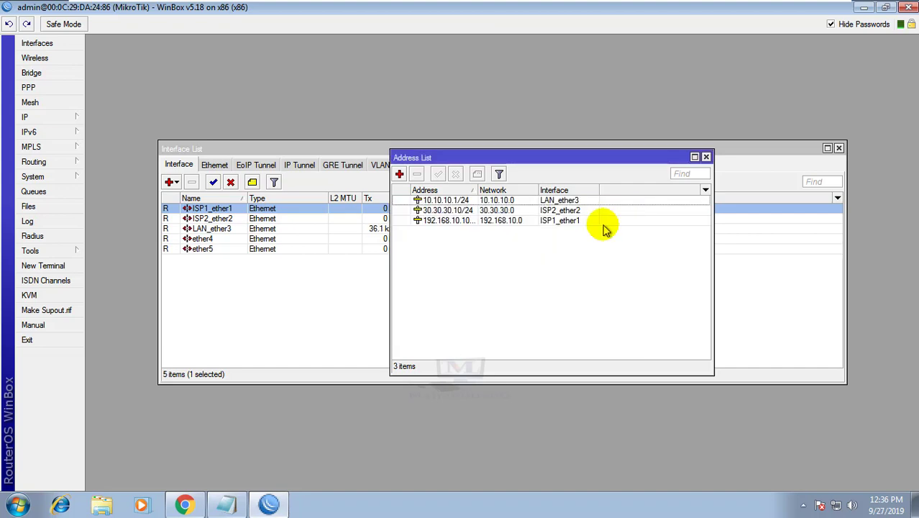
# Add a firewall NAT rule in the srcnat chain with out interface ISP1_ether1 and action masquerade.
pyautogui.click(50, 118)
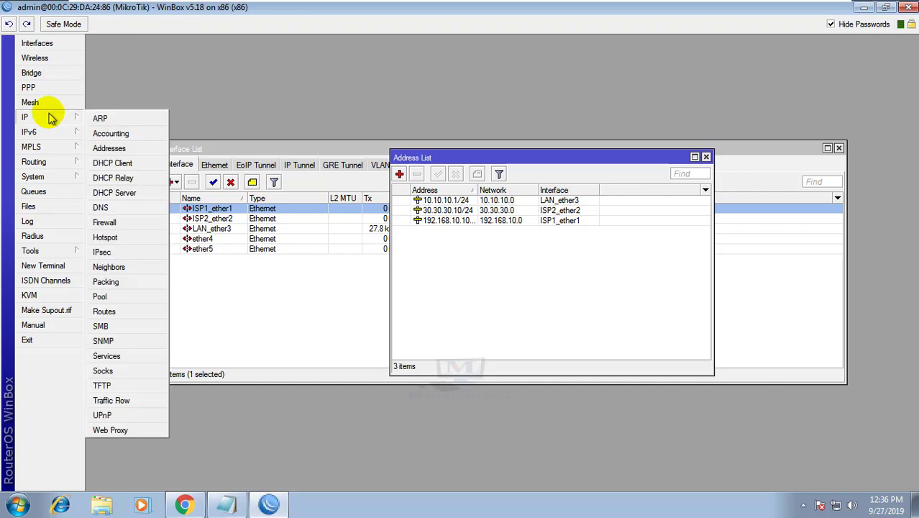
pyautogui.click(116, 225)
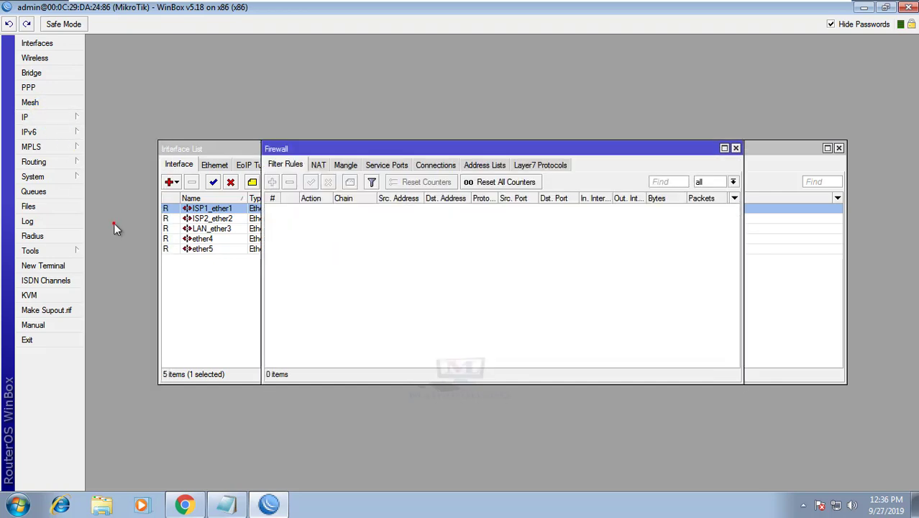
pyautogui.click(324, 166)
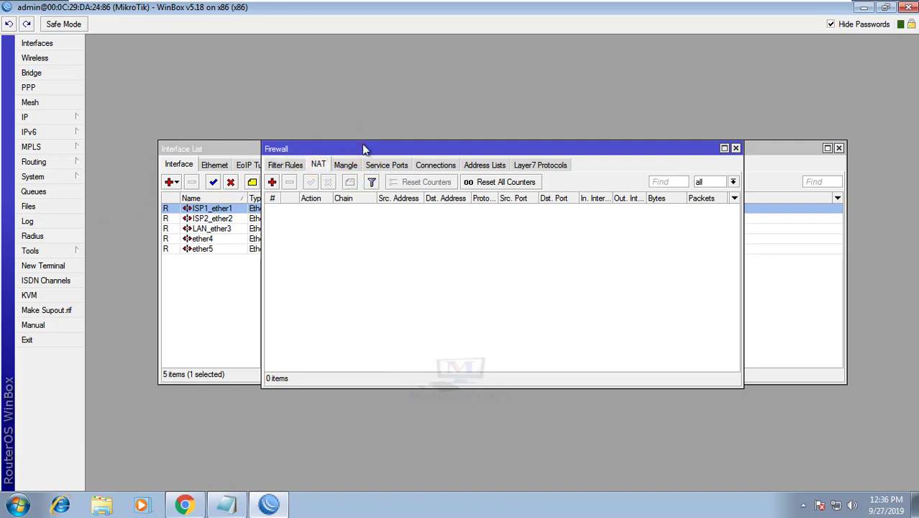
pyautogui.moveTo(361, 145); pyautogui.dragTo(361, 247)
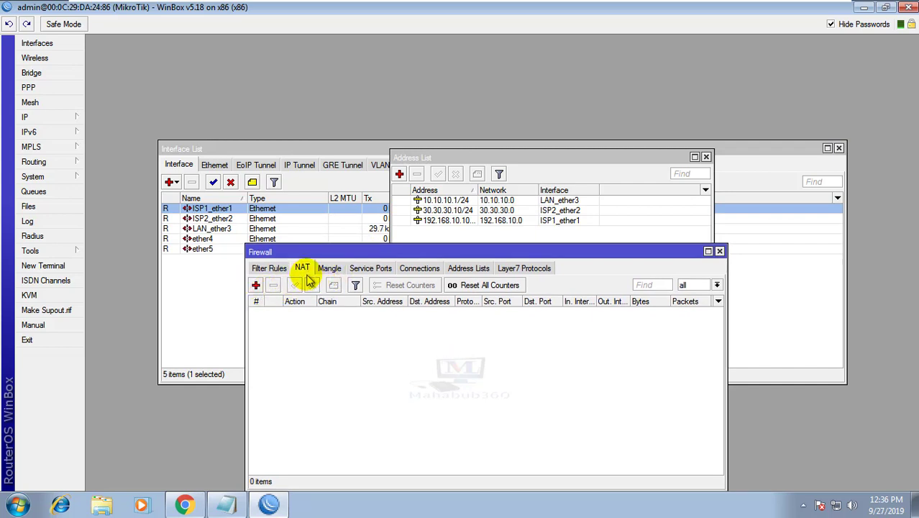
pyautogui.click(254, 286)
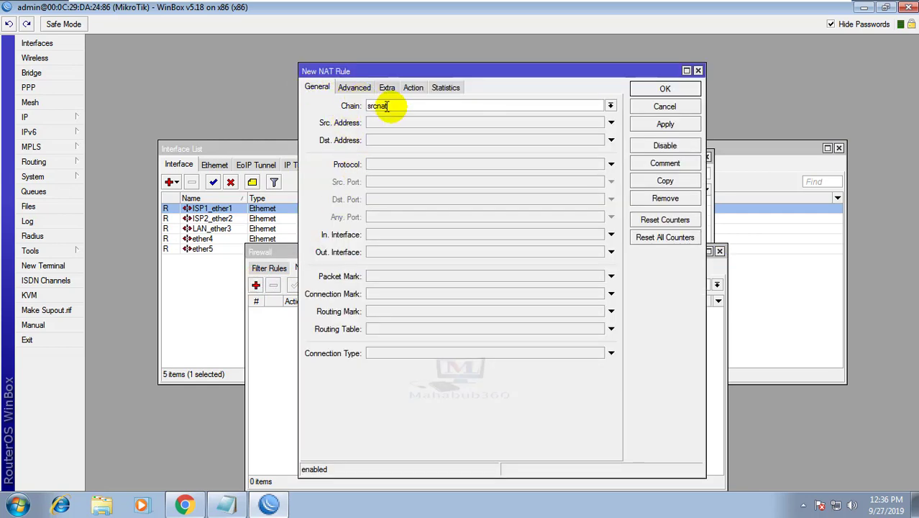
pyautogui.click(386, 253)
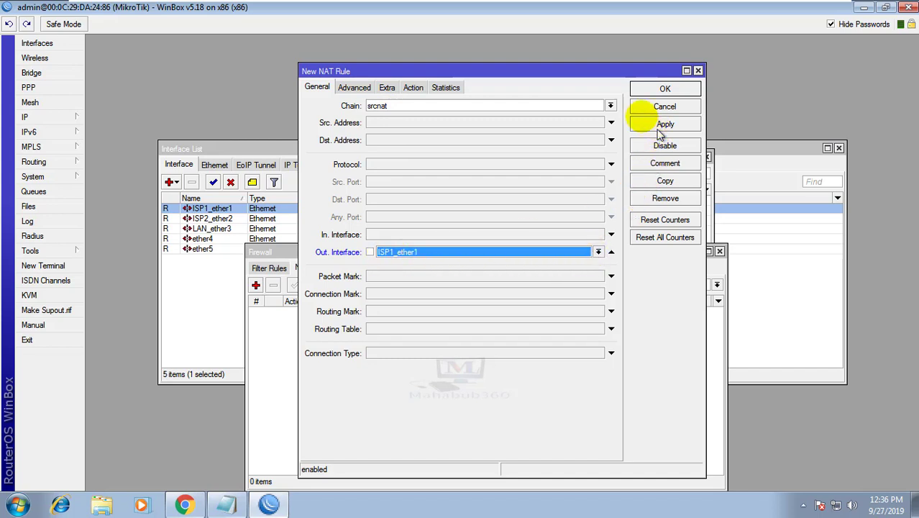
pyautogui.click(417, 90)
pyautogui.click(422, 113)
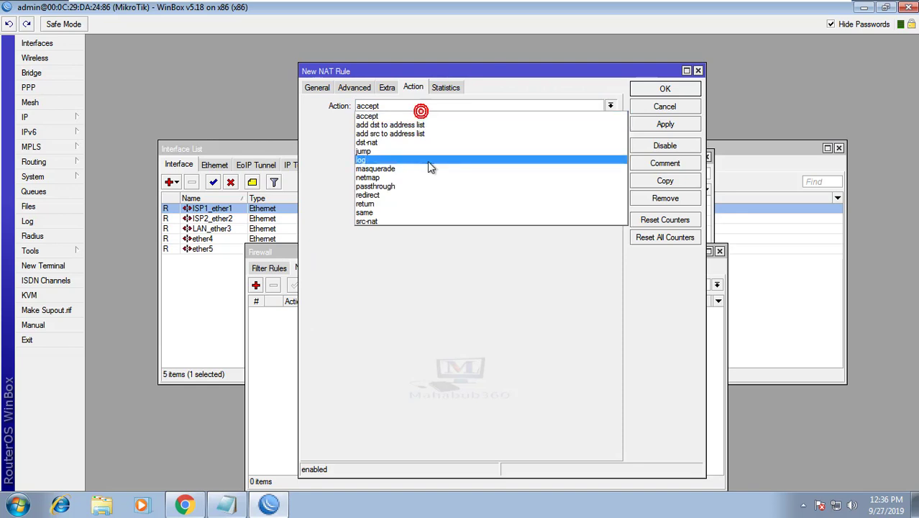
pyautogui.click(384, 172)
pyautogui.click(666, 124)
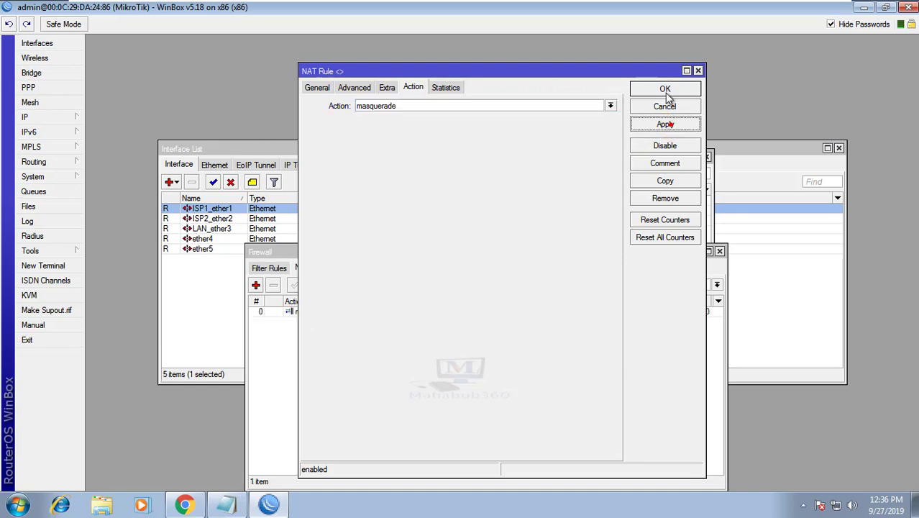
# Confirm the ISP1_ether1 masquerade rule and widen the Firewall window.
pyautogui.click(665, 89)
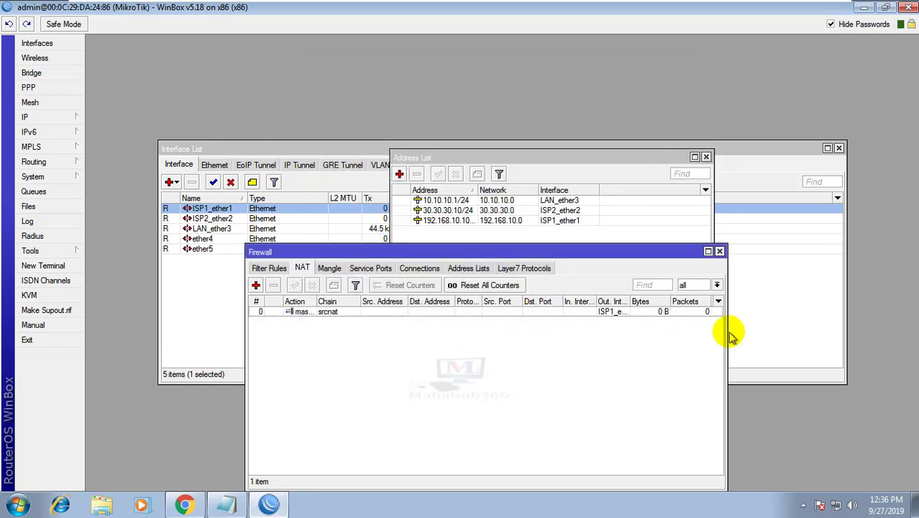
pyautogui.moveTo(726, 331); pyautogui.dragTo(816, 331)
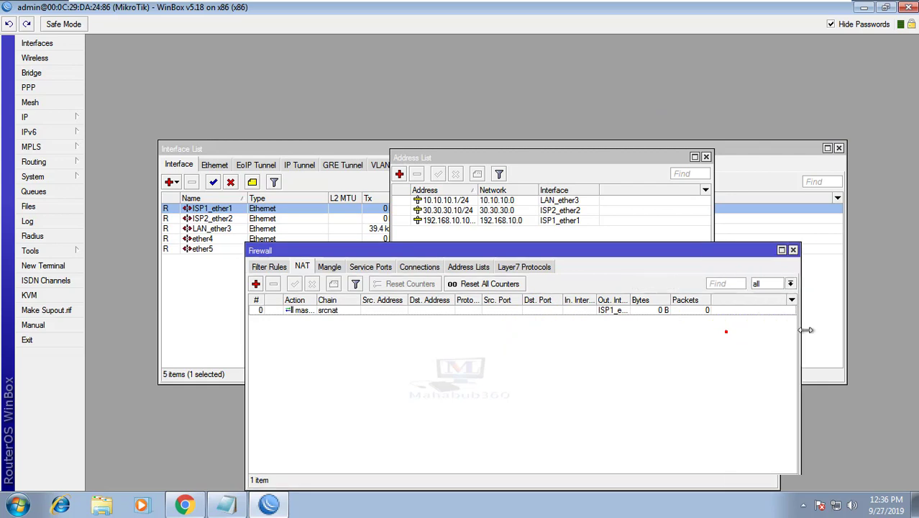
# Add a srcnat NAT rule with out interface ISP2_ether2 and action masquerade, and widen the Out. Interface column.
pyautogui.click(257, 284)
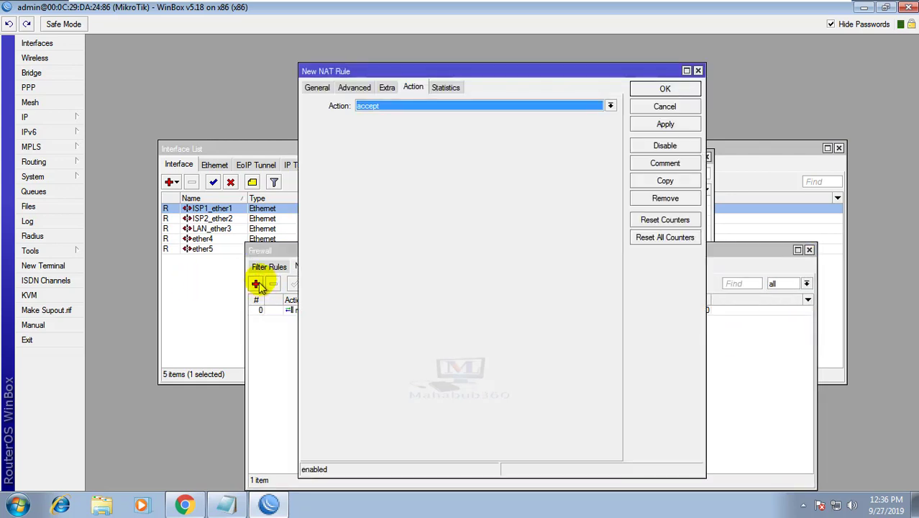
pyautogui.click(324, 88)
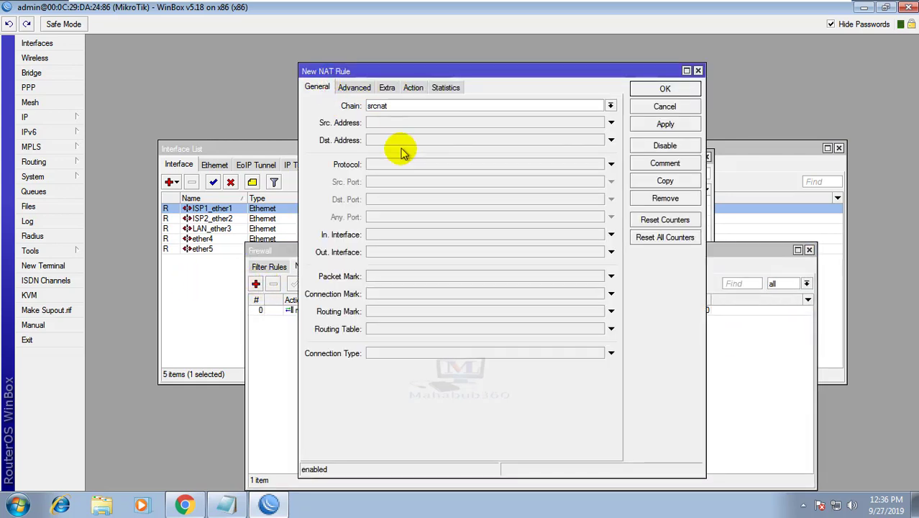
pyautogui.click(392, 252)
pyautogui.click(572, 253)
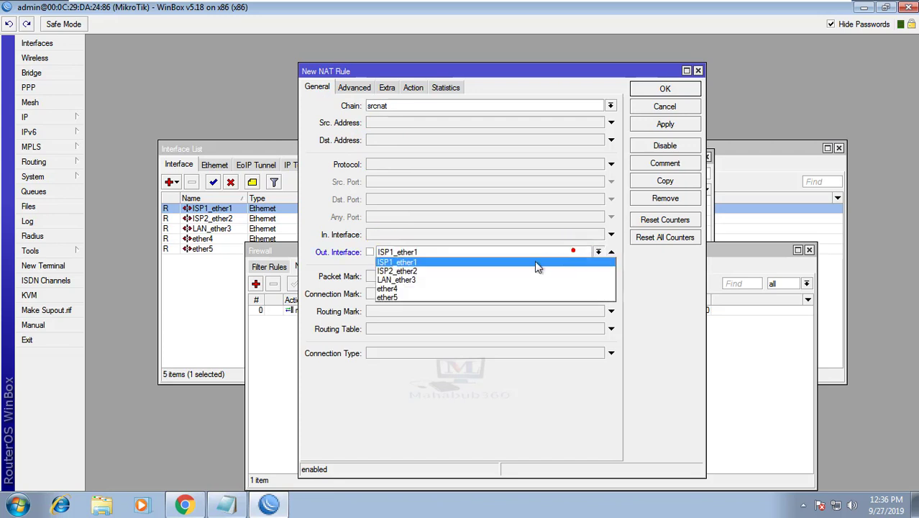
pyautogui.click(410, 271)
pyautogui.click(414, 87)
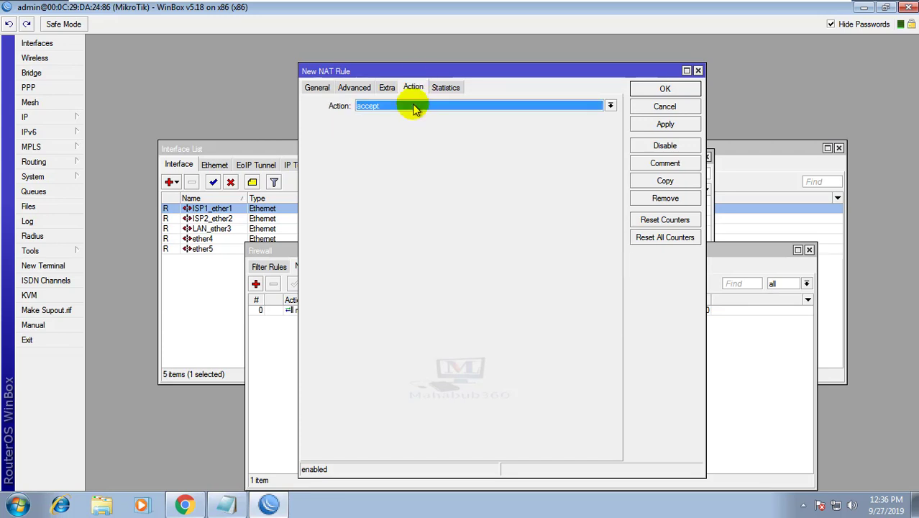
pyautogui.click(414, 108)
pyautogui.click(403, 175)
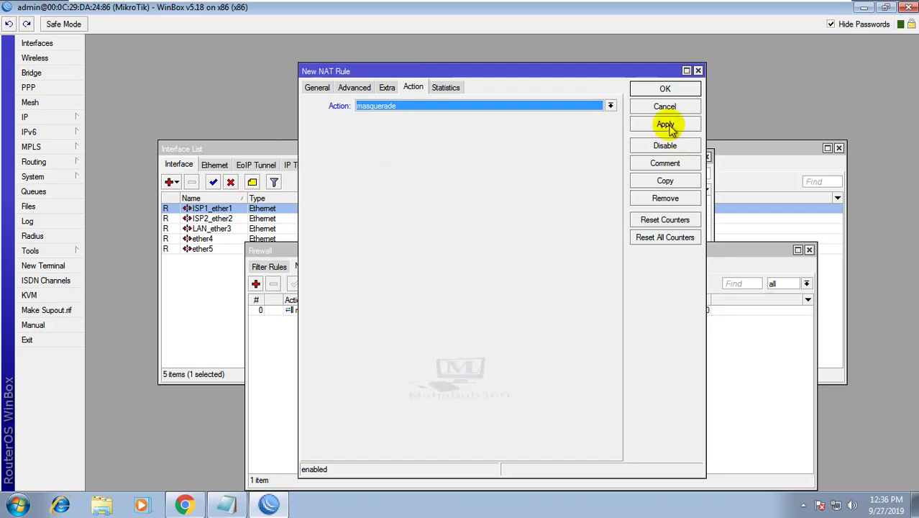
pyautogui.click(663, 89)
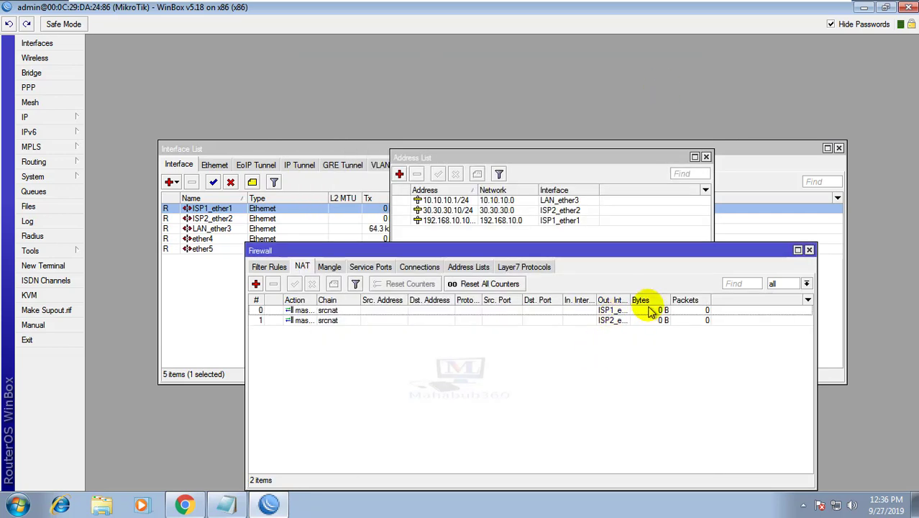
pyautogui.moveTo(630, 300); pyautogui.dragTo(668, 300)
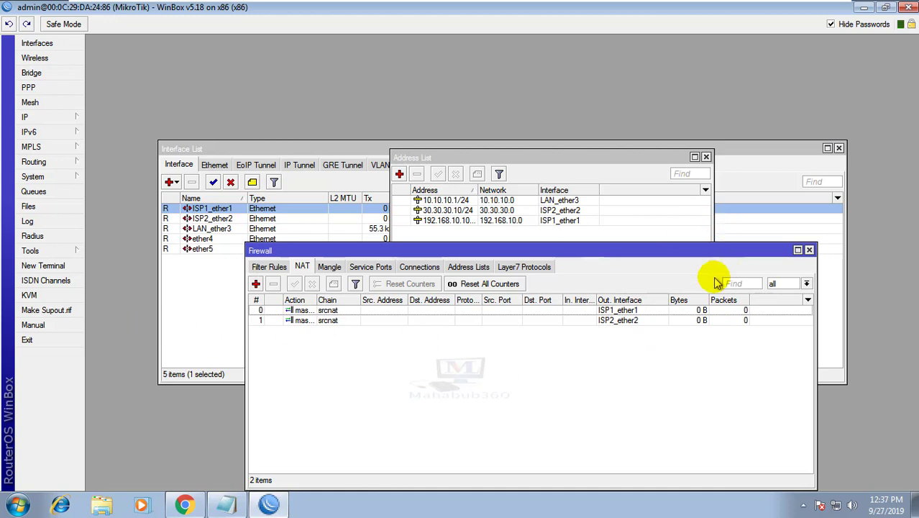
# Ping 8.8.8.8 from a new router terminal to test internet connectivity.
pyautogui.click(36, 266)
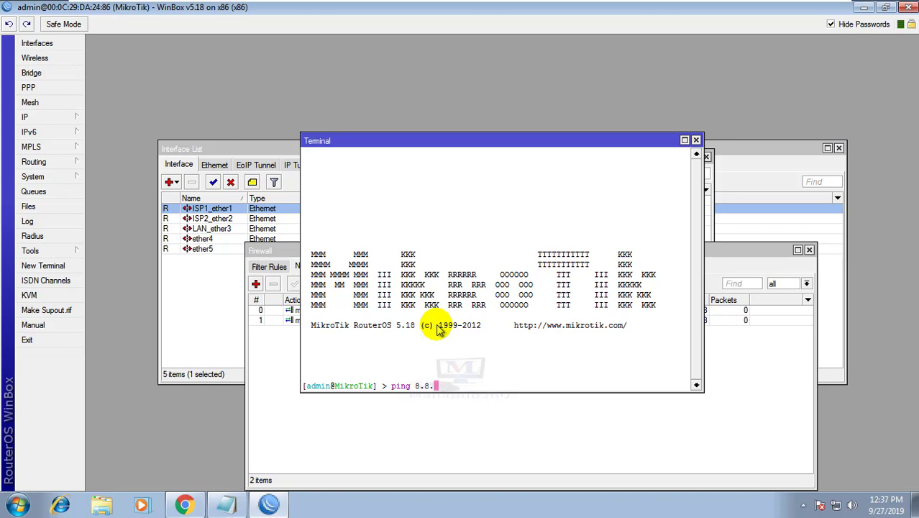
pyautogui.write('ping 8.8.8.8')
pyautogui.press('Return')
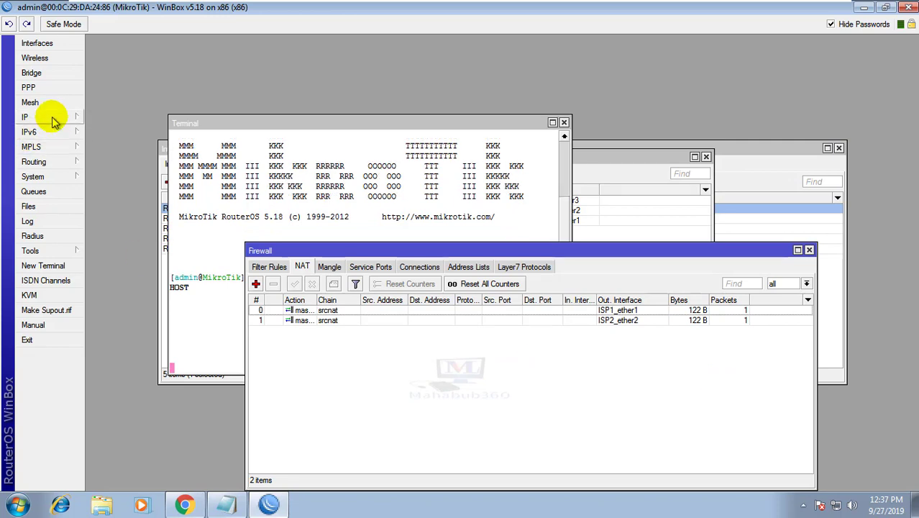
# Add a default route for 0.0.0.0/0 with the two gateways 192.168.10.1 and 30.30.30.1.
pyautogui.click(45, 116)
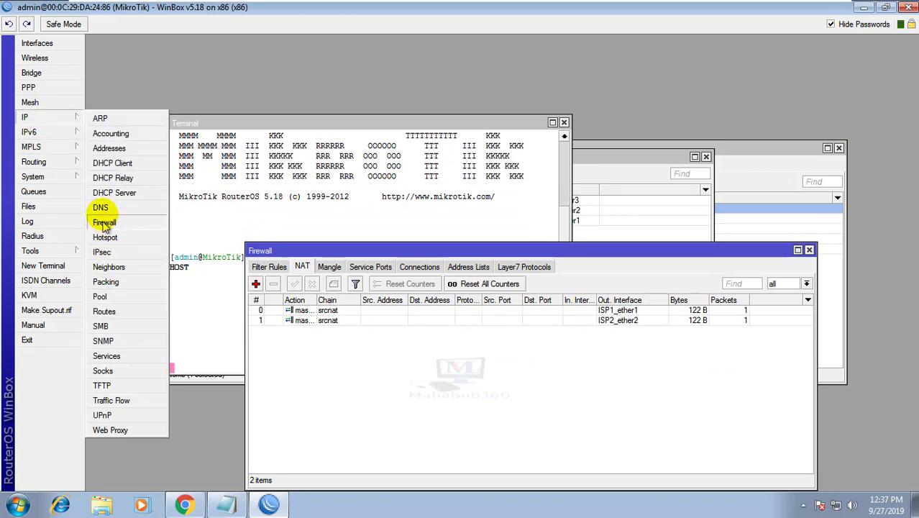
pyautogui.click(106, 311)
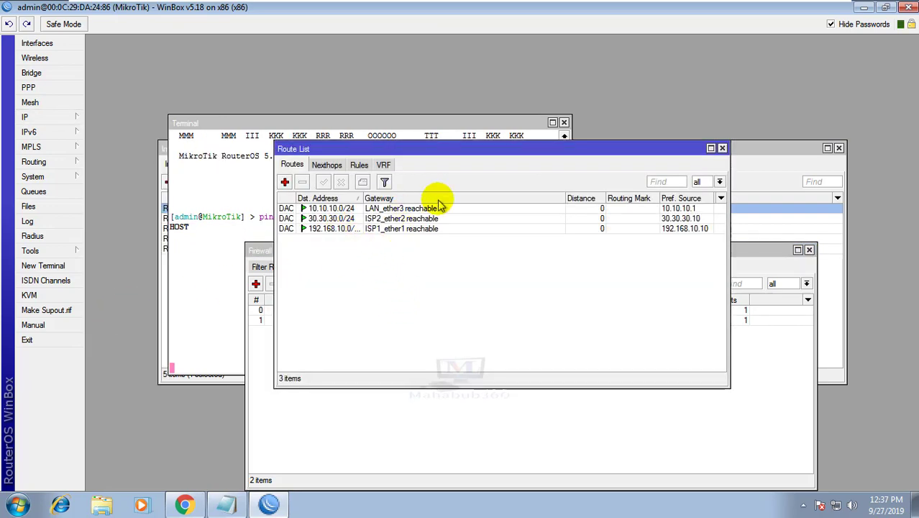
pyautogui.moveTo(412, 156); pyautogui.dragTo(444, 222)
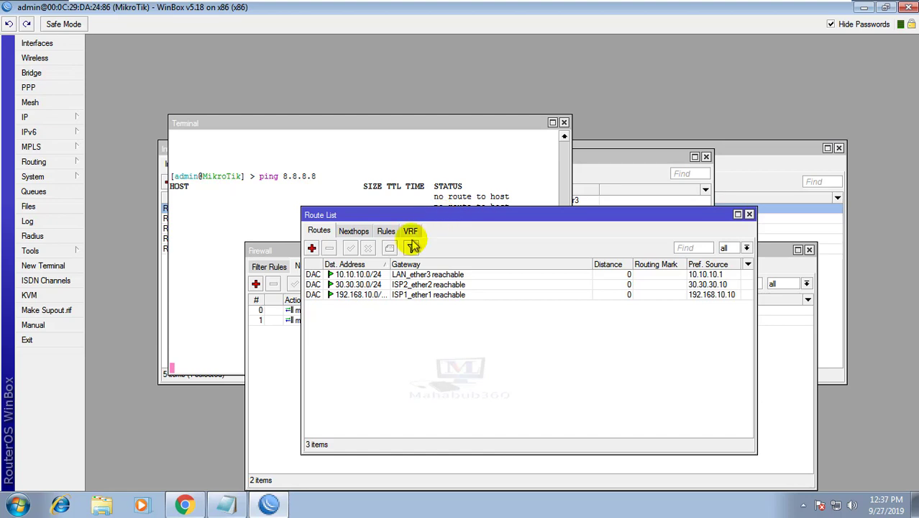
pyautogui.click(311, 248)
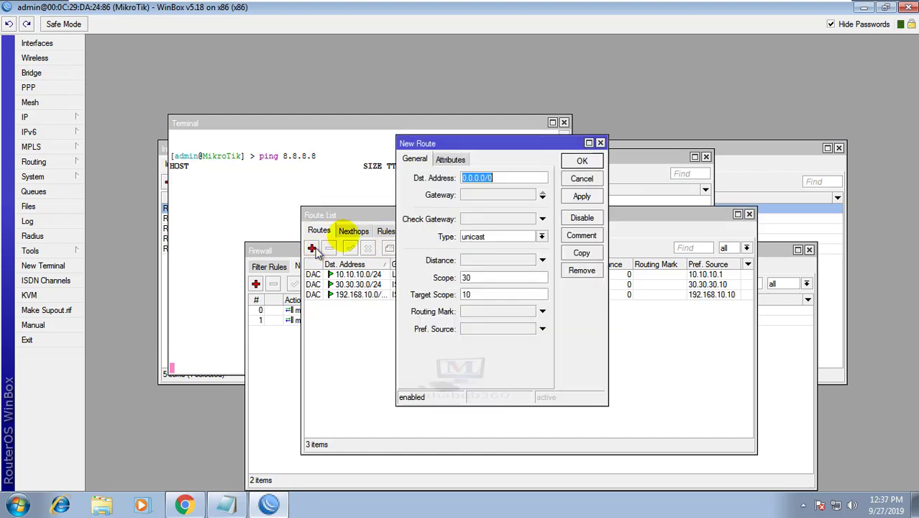
pyautogui.moveTo(399, 240); pyautogui.dragTo(219, 233)
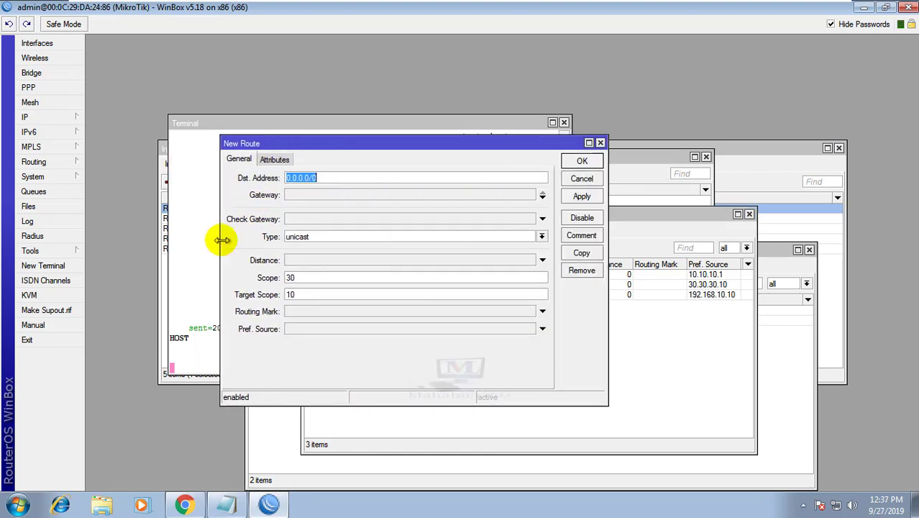
pyautogui.click(335, 195)
pyautogui.write('0.0.0.0')
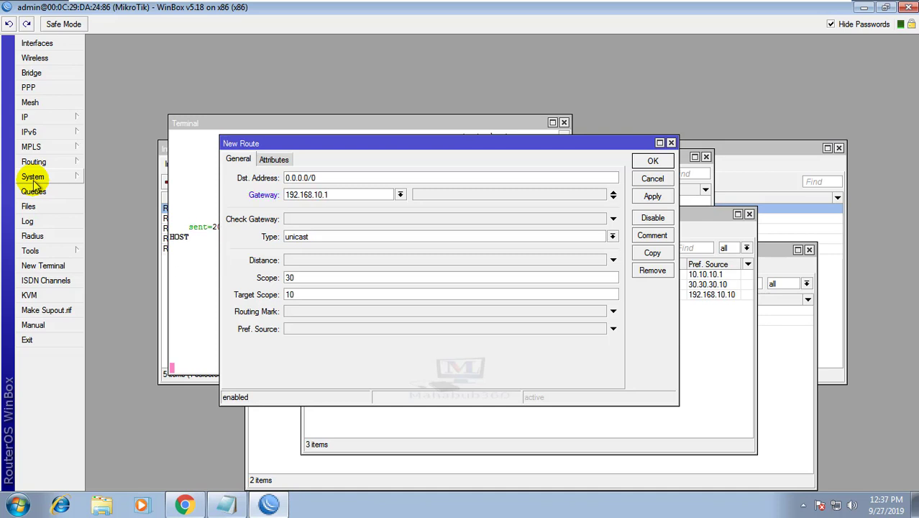
pyautogui.click(612, 197)
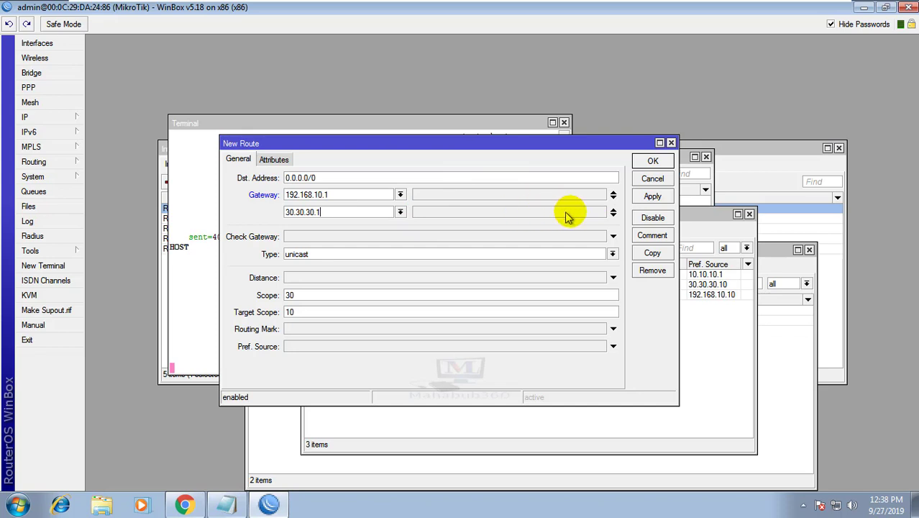
pyautogui.click(653, 197)
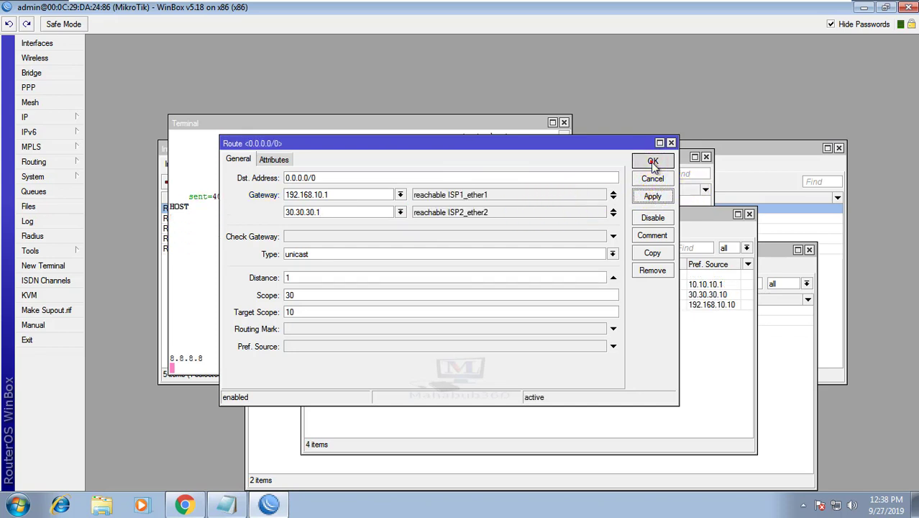
pyautogui.click(652, 162)
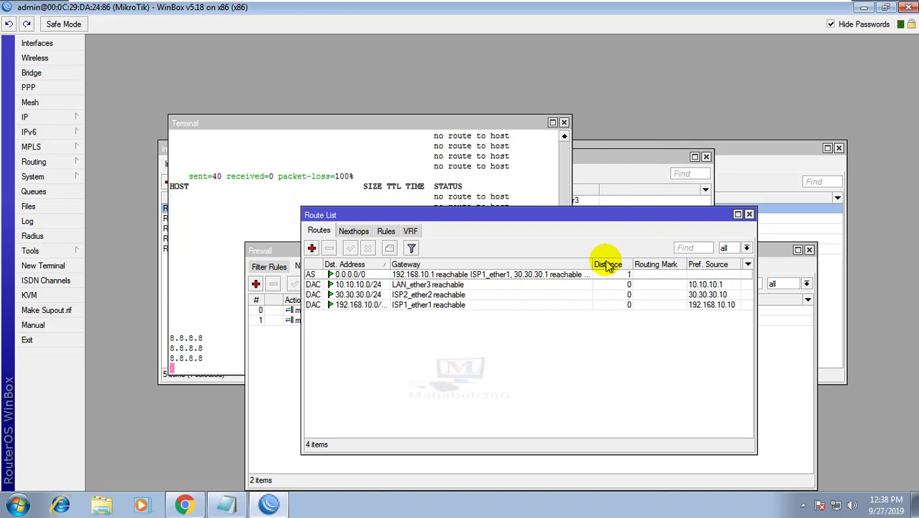
# Examine the default route's full gateway entry and rearrange the route list and terminal to check the ping replies.
pyautogui.moveTo(591, 263); pyautogui.dragTo(645, 263)
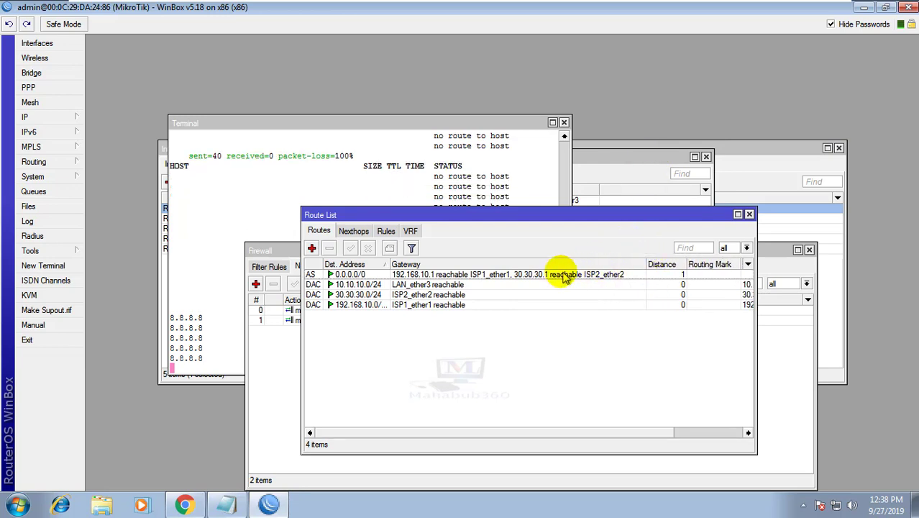
pyautogui.click(512, 275)
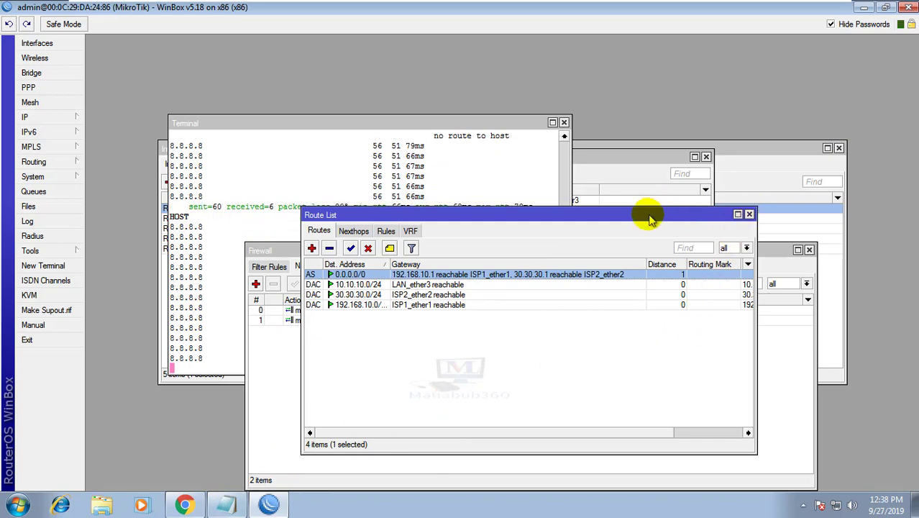
pyautogui.moveTo(647, 212); pyautogui.dragTo(600, 247)
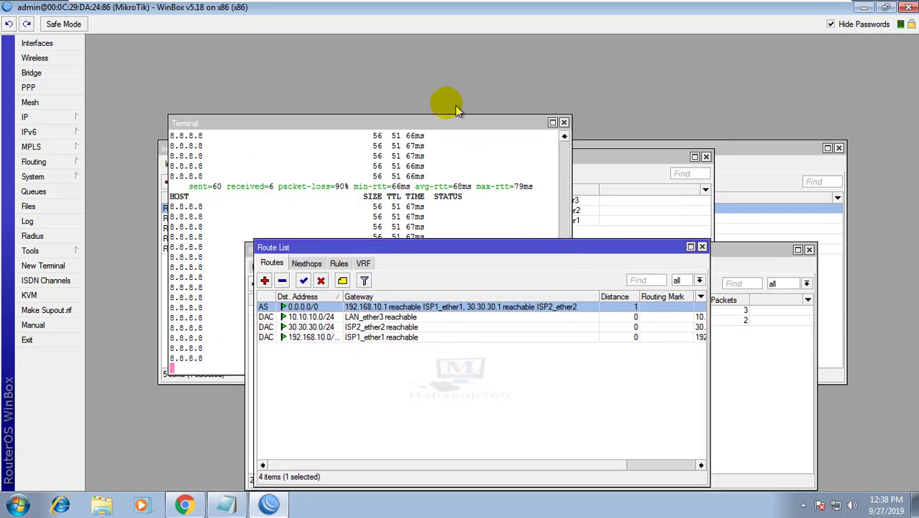
pyautogui.moveTo(410, 122); pyautogui.dragTo(621, 73)
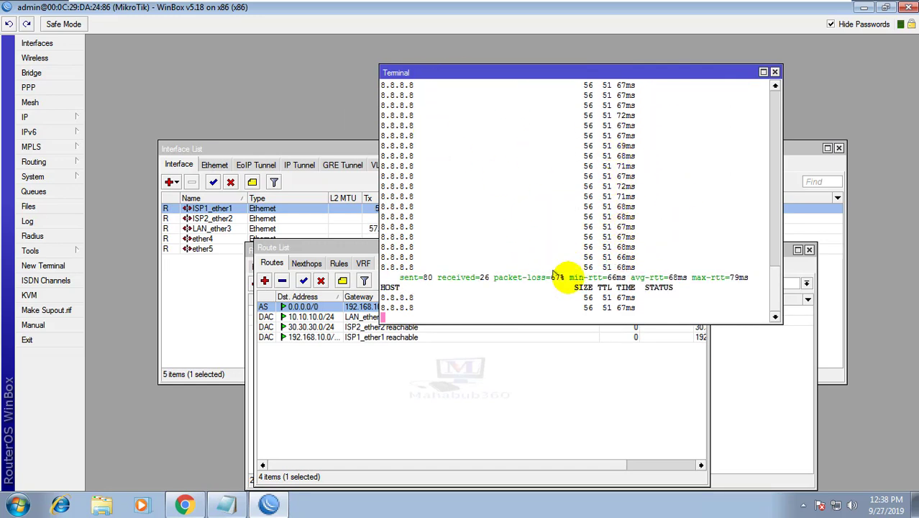
# Show the traffic graphs of the ISP1_ether1 interface and move their window clear of the interface list.
pyautogui.click(298, 150)
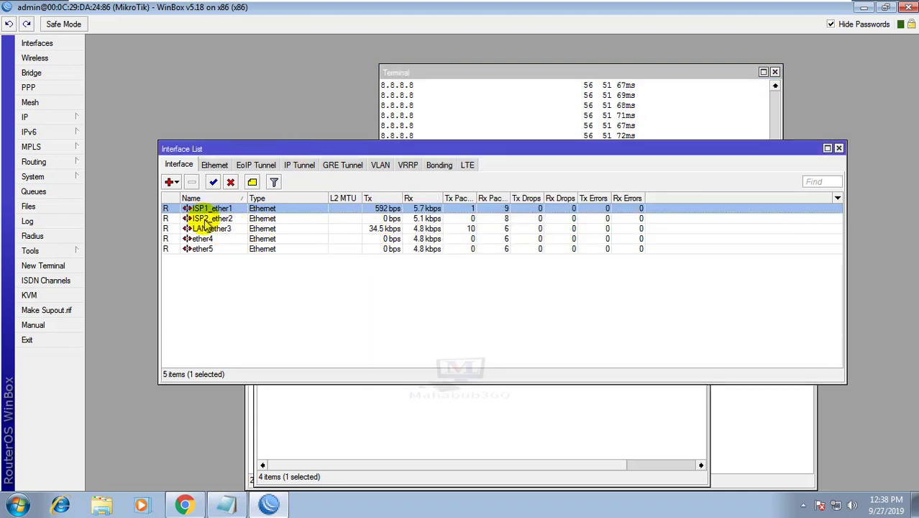
pyautogui.click(204, 219)
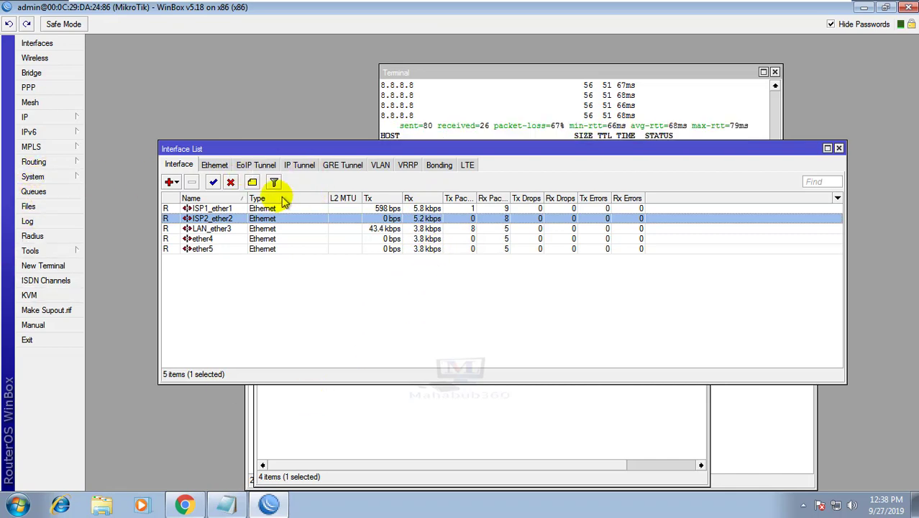
pyautogui.doubleClick(261, 208)
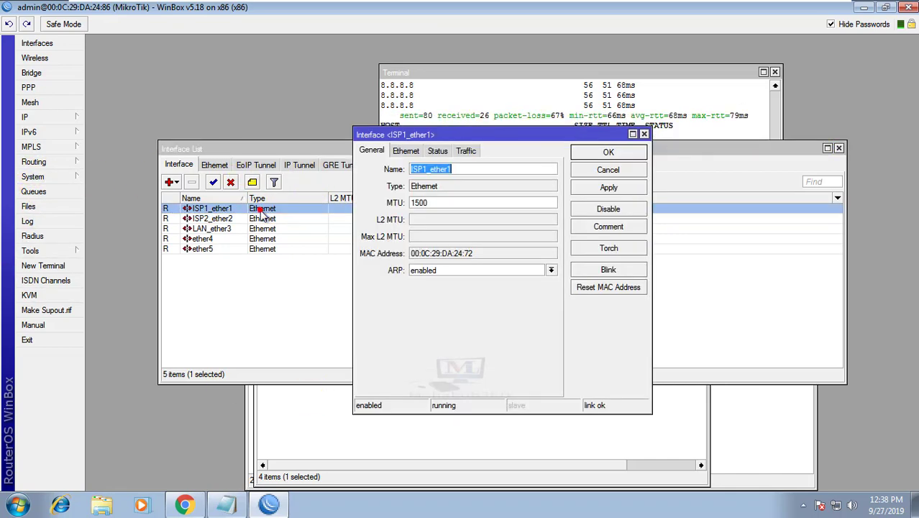
pyautogui.click(466, 149)
pyautogui.moveTo(460, 132); pyautogui.dragTo(215, 52)
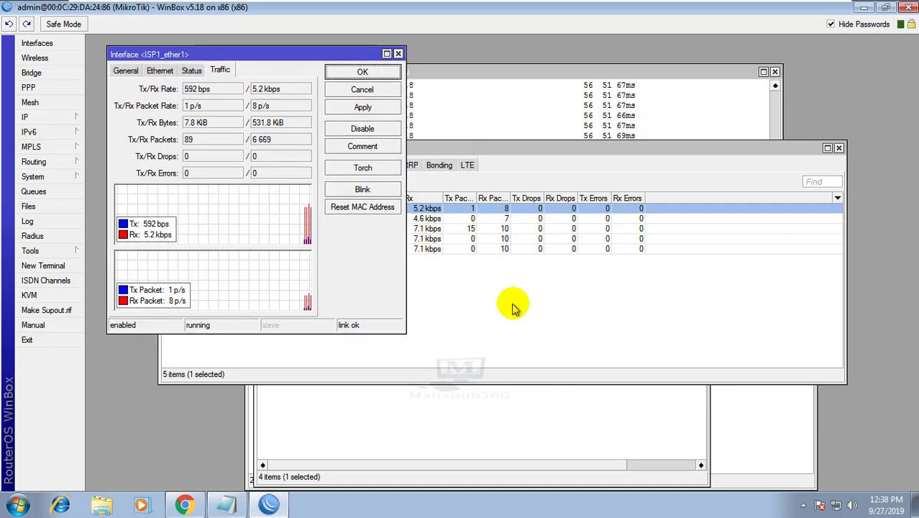
# Show the ISP2_ether2 interface's traffic graphs and place them beside those of ISP1_ether1.
pyautogui.click(509, 280)
pyautogui.doubleClick(336, 218)
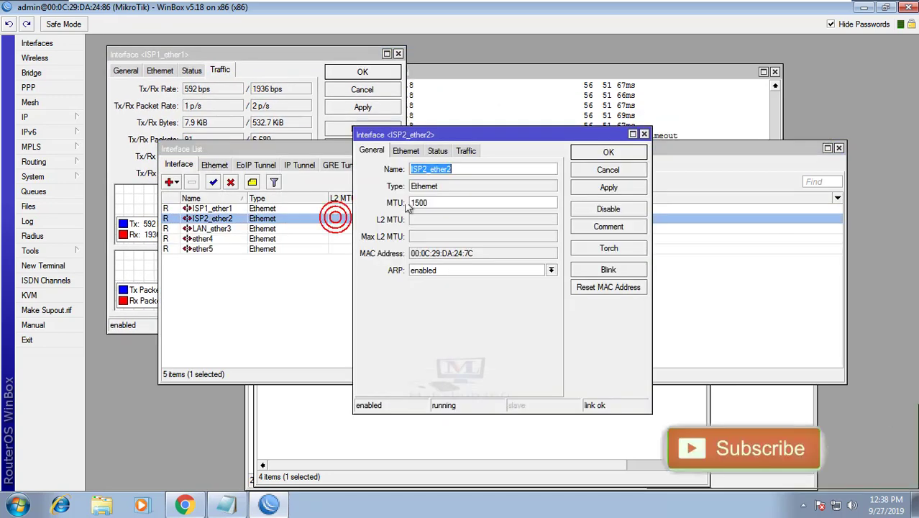
pyautogui.click(466, 151)
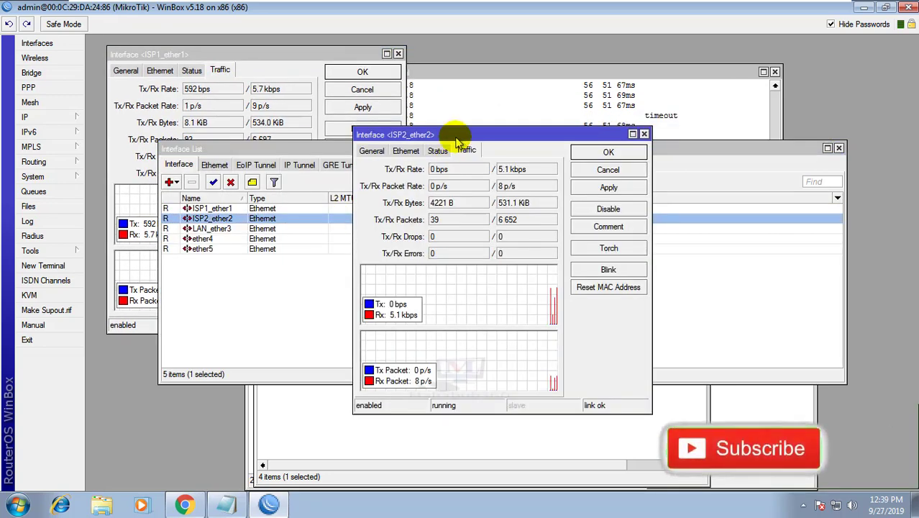
pyautogui.moveTo(454, 136); pyautogui.dragTo(624, 79)
pyautogui.click(260, 51)
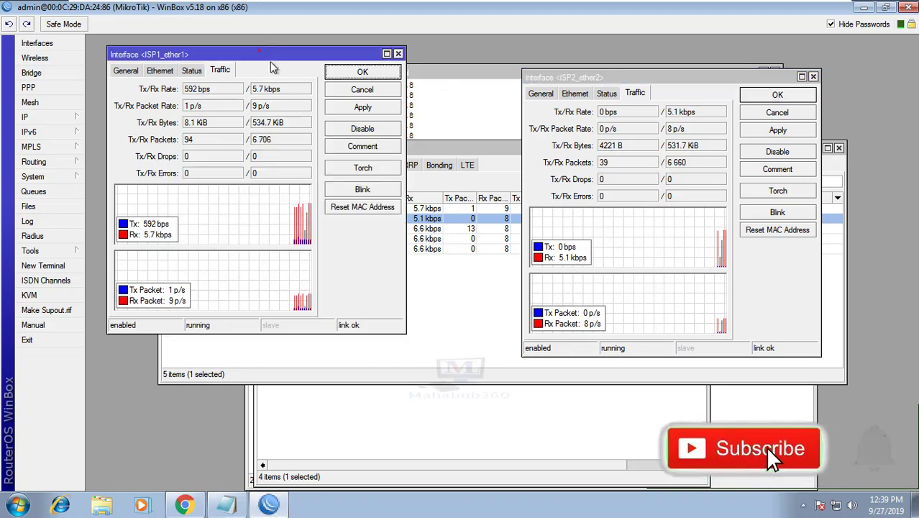
# Show the LAN_ether3 interface's traffic graphs and move their window below the two ISP windows.
pyautogui.click(460, 312)
pyautogui.doubleClick(215, 228)
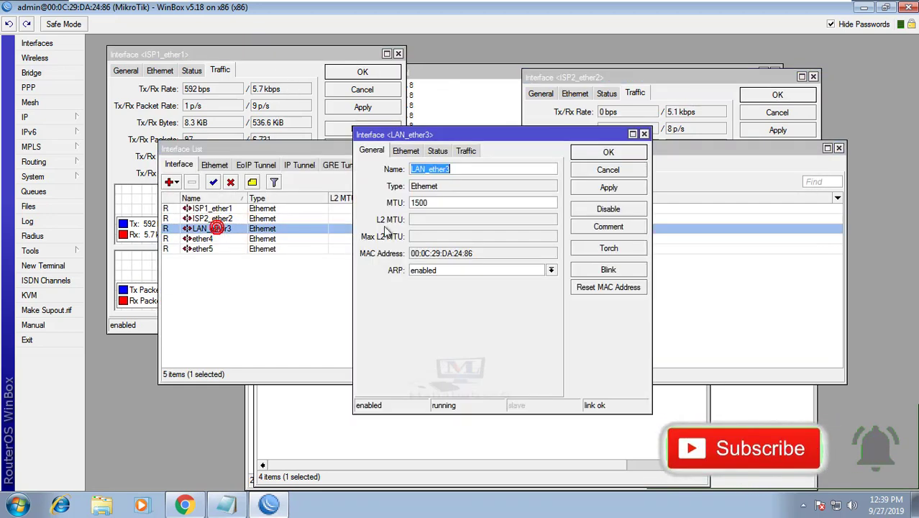
pyautogui.click(466, 151)
pyautogui.moveTo(476, 136); pyautogui.dragTo(444, 228)
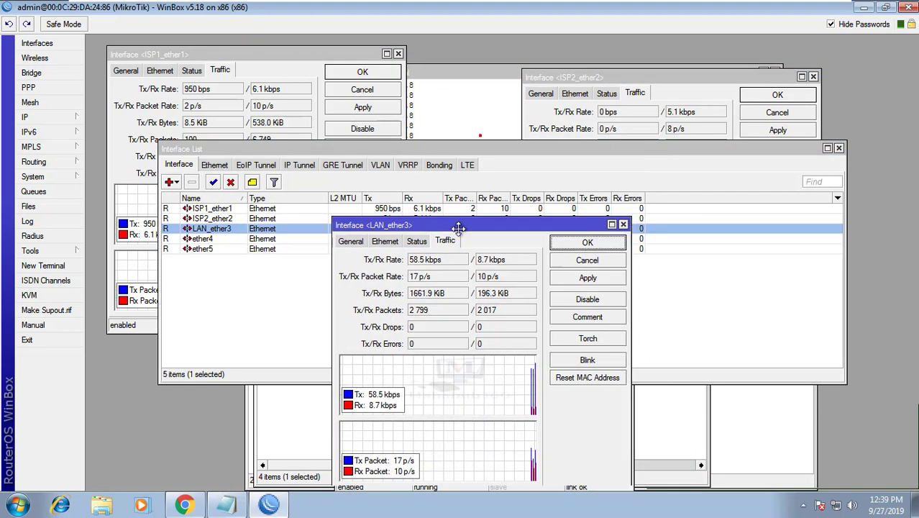
# Close the terminal running the ping and the interface list, leaving the traffic windows open.
pyautogui.click(473, 108)
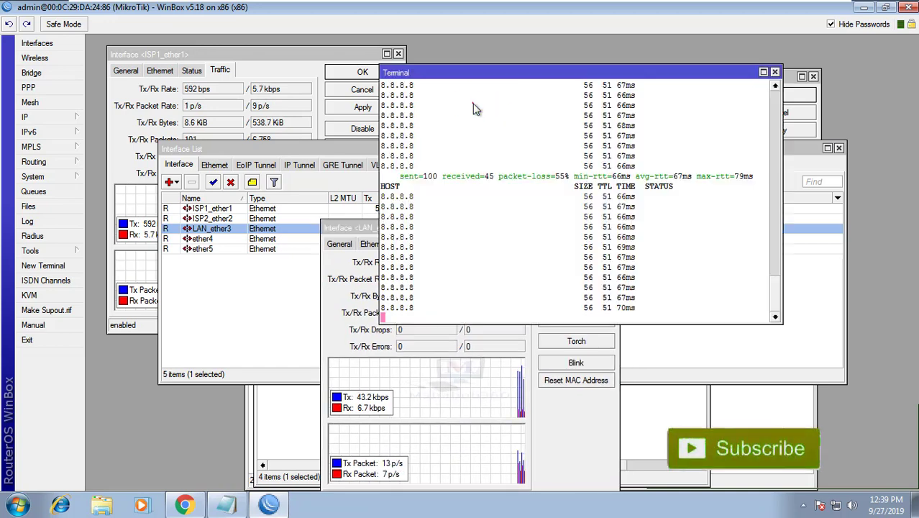
pyautogui.click(775, 72)
pyautogui.click(838, 148)
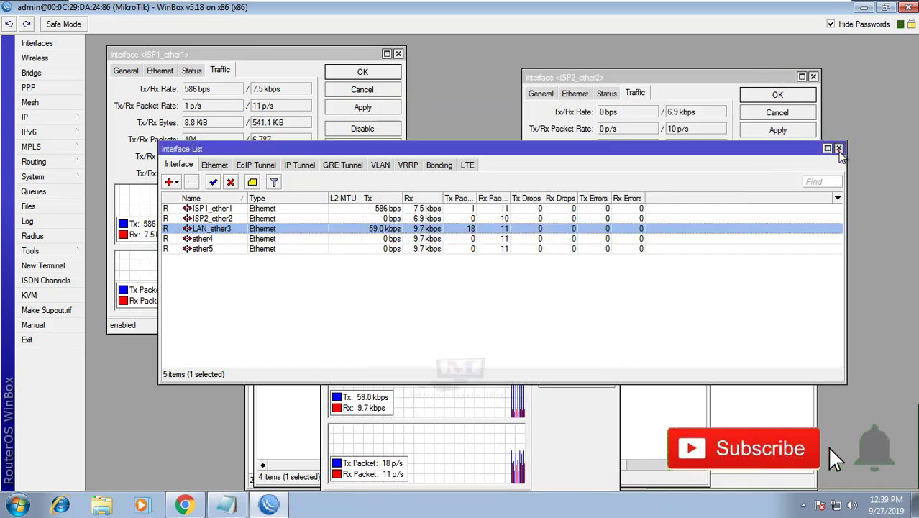
# Close the interface list and bring the Firewall window with the NAT rules forward, shifting it slightly aside.
pyautogui.click(839, 147)
pyautogui.click(729, 381)
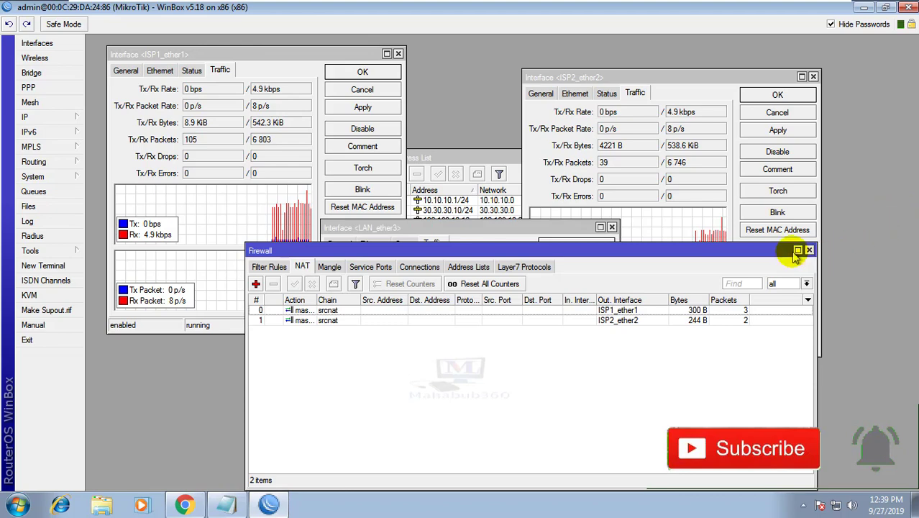
pyautogui.moveTo(578, 253); pyautogui.dragTo(634, 252)
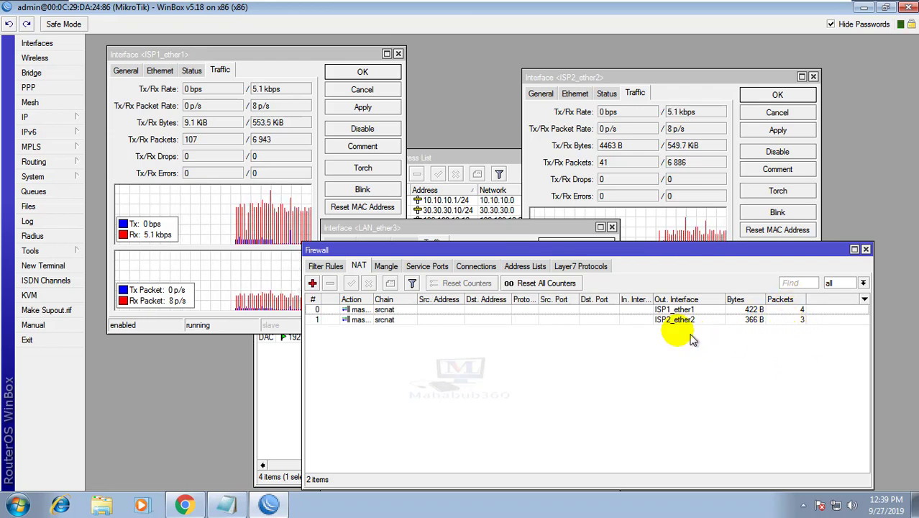
# Spread the LAN_ether3, ISP2_ether2 and ISP1_ether1 traffic windows apart so that their graphs can be compared.
pyautogui.moveTo(480, 236); pyautogui.dragTo(375, 196)
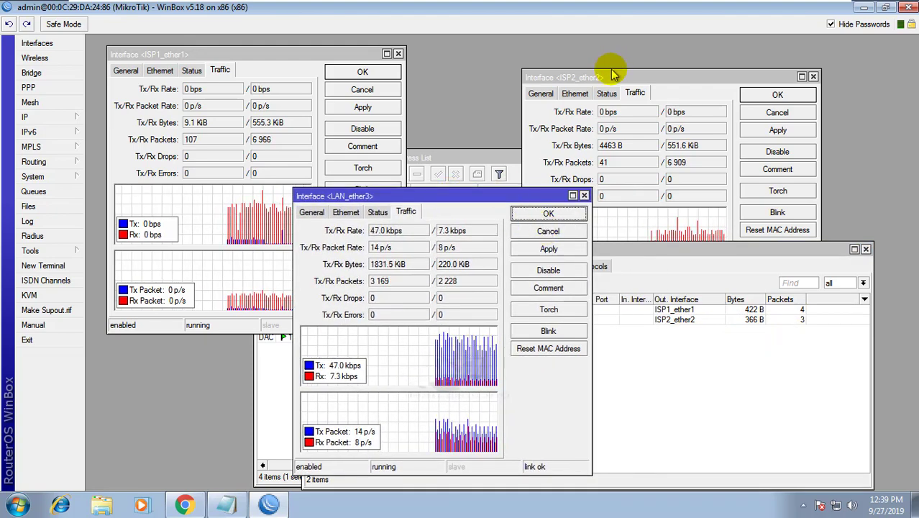
pyautogui.moveTo(615, 79); pyautogui.dragTo(686, 46)
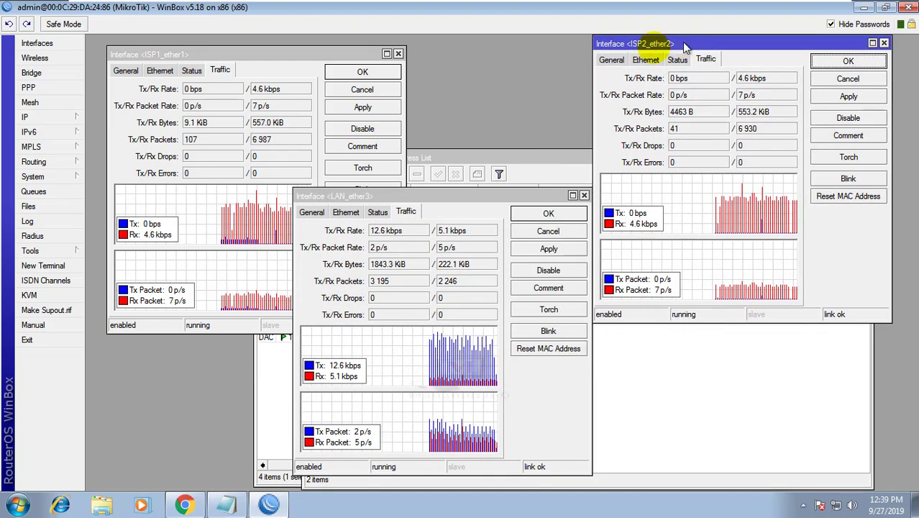
pyautogui.moveTo(246, 58); pyautogui.dragTo(227, 42)
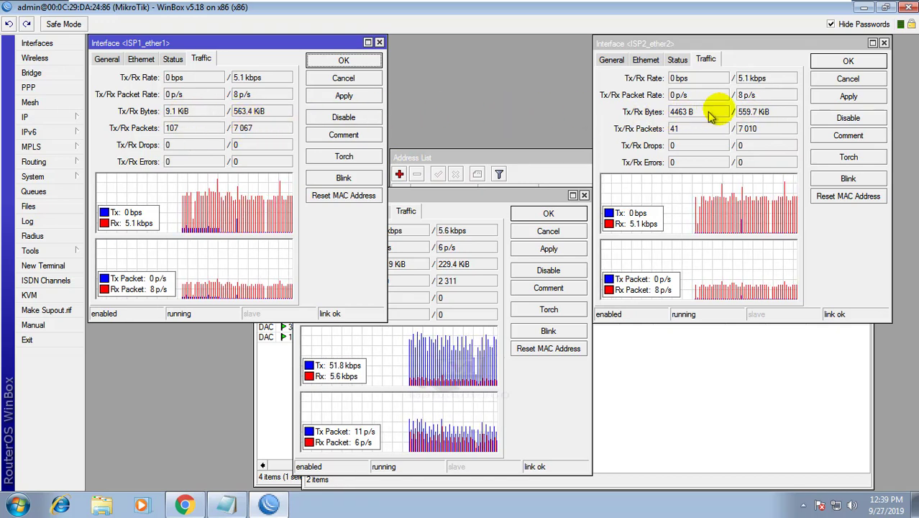
# Switch to Chrome, open a new tab and close all the old load-balancing reference tabs.
pyautogui.click(184, 503)
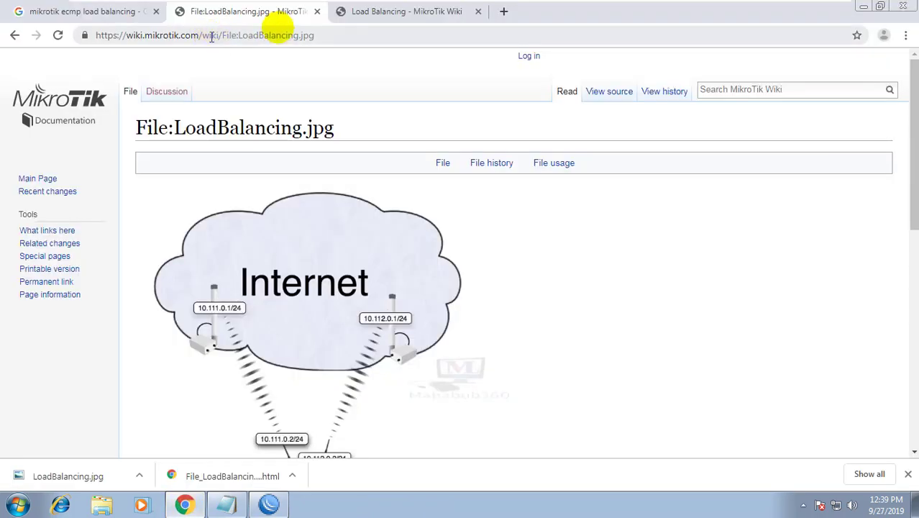
pyautogui.click(504, 12)
pyautogui.click(476, 13)
pyautogui.click(316, 12)
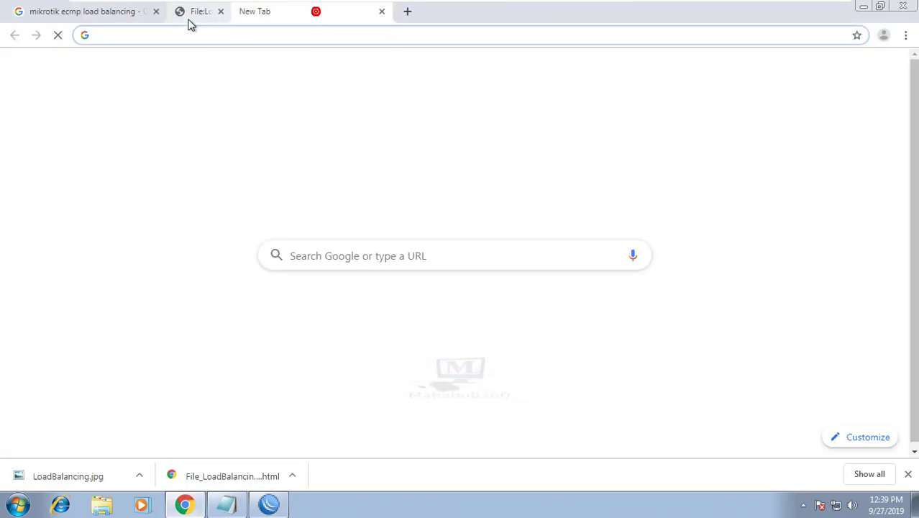
pyautogui.click(166, 33)
pyautogui.click(167, 36)
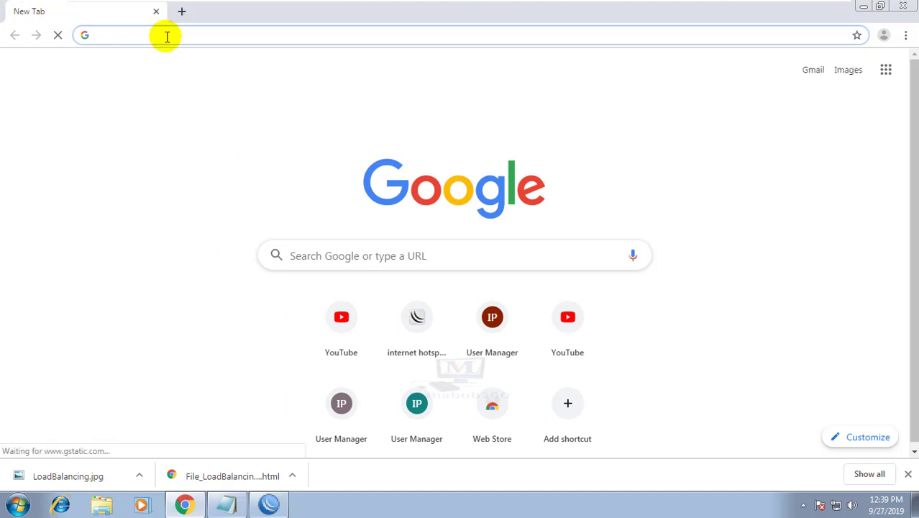
# Load YouTube from the new tab's shortcuts and return to WinBox to check the NAT rules' counters.
pyautogui.click(349, 352)
pyautogui.click(863, 7)
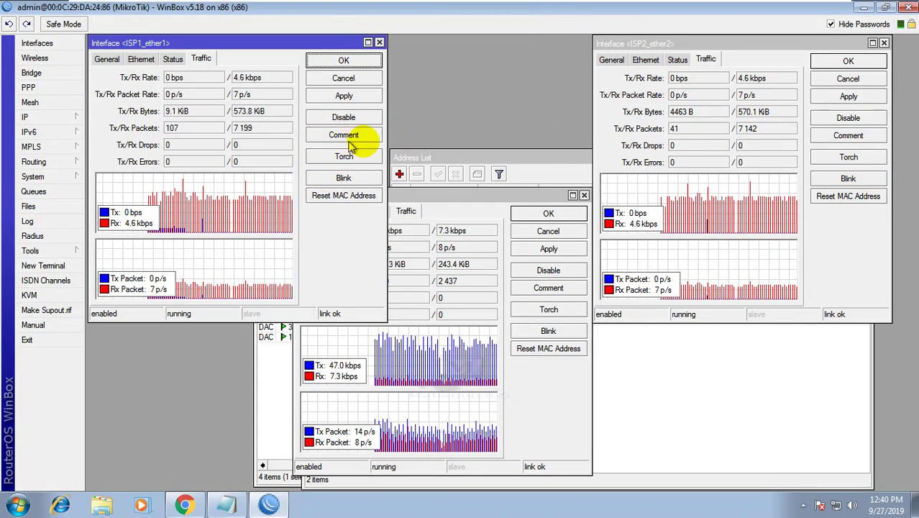
pyautogui.moveTo(492, 205); pyautogui.dragTo(514, 222)
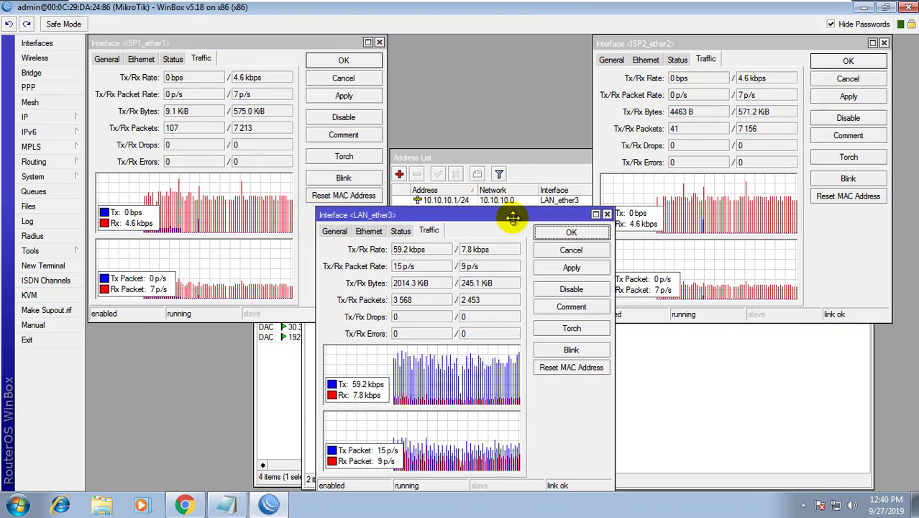
pyautogui.click(717, 415)
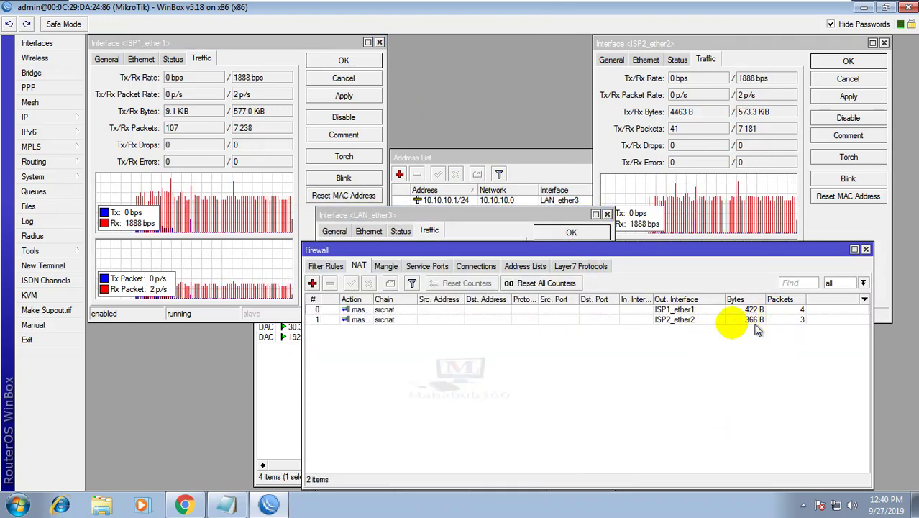
# Open several trending YouTube videos in Chrome to generate traffic, and return to WinBox to compare both NAT rules' counters.
pyautogui.click(184, 503)
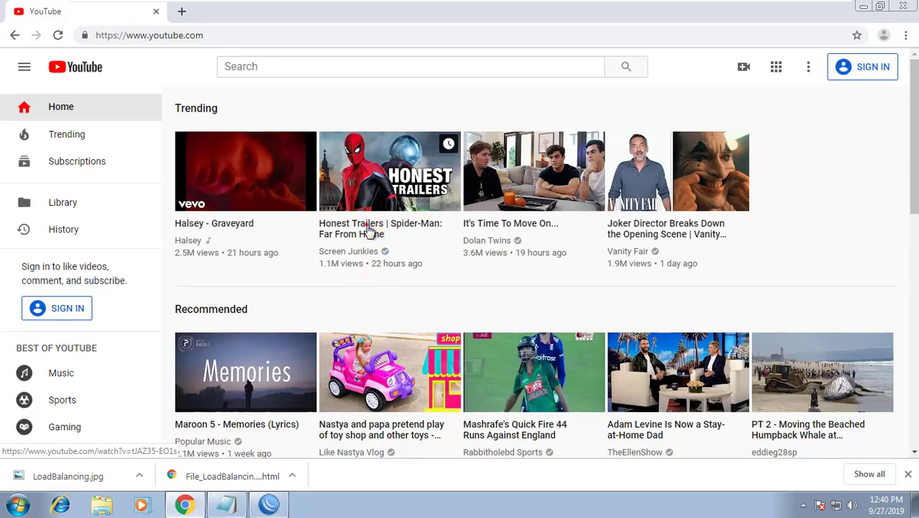
pyautogui.middleClick(369, 230)
pyautogui.click(519, 228)
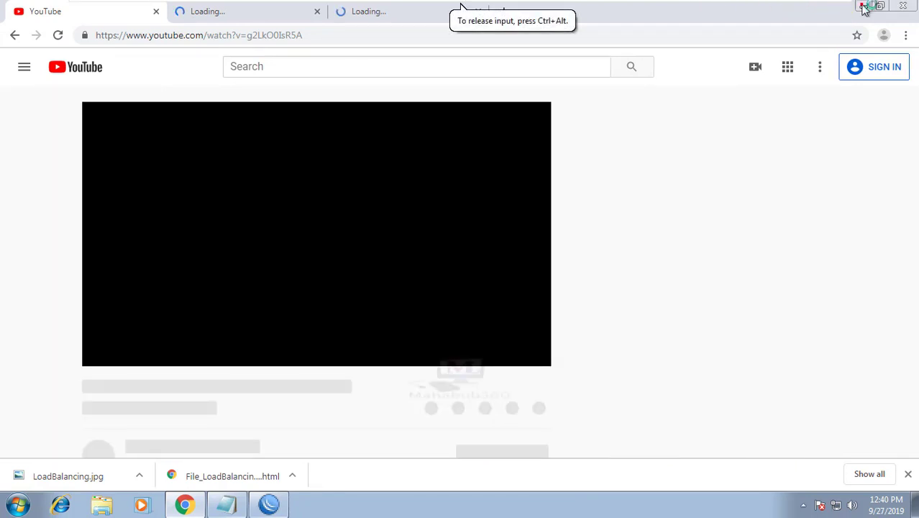
pyautogui.click(863, 6)
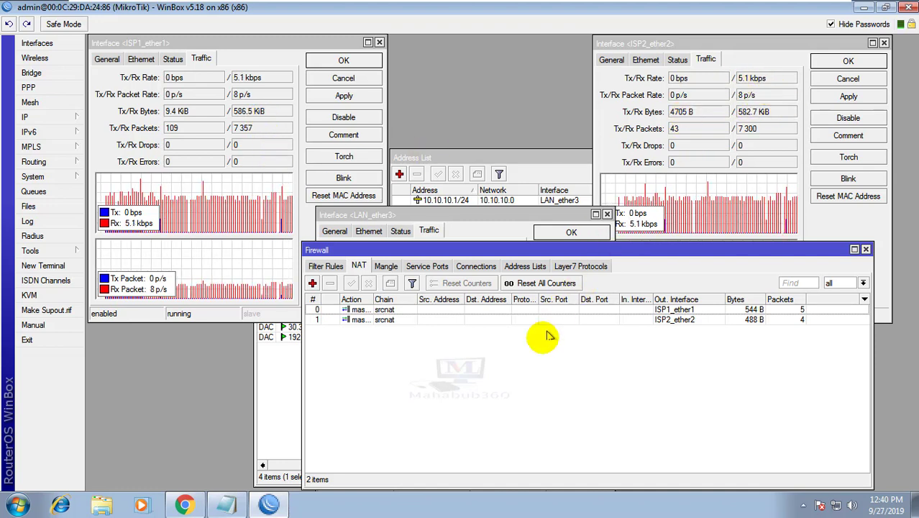
pyautogui.click(533, 375)
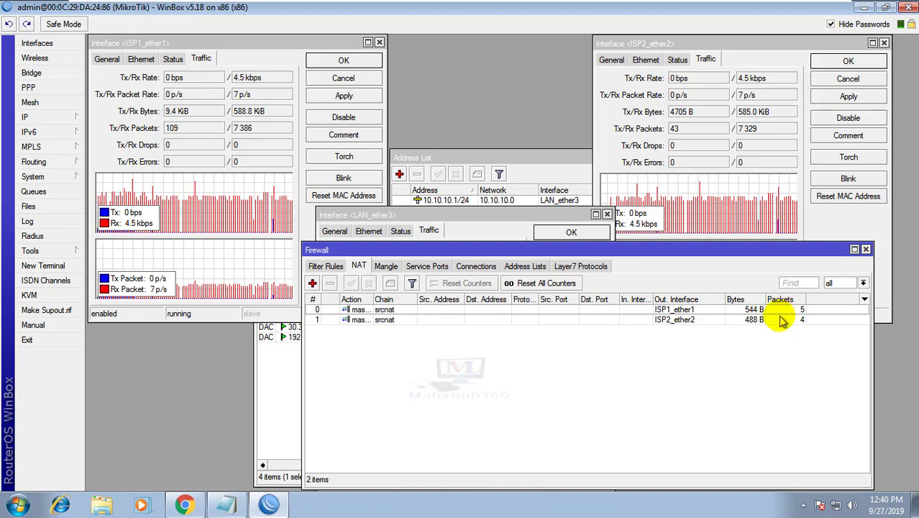
# Arrange the ISP1_ether1, LAN_ether3 and ISP2_ether2 traffic windows in a row, with the Firewall NAT window below them.
pyautogui.moveTo(637, 258); pyautogui.dragTo(563, 302)
pyautogui.moveTo(499, 218); pyautogui.dragTo(532, 40)
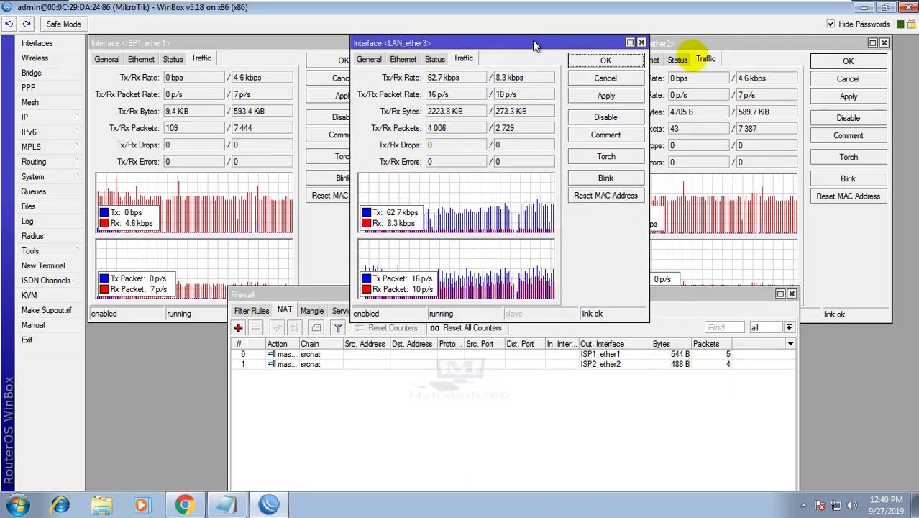
pyautogui.moveTo(783, 45); pyautogui.dragTo(804, 42)
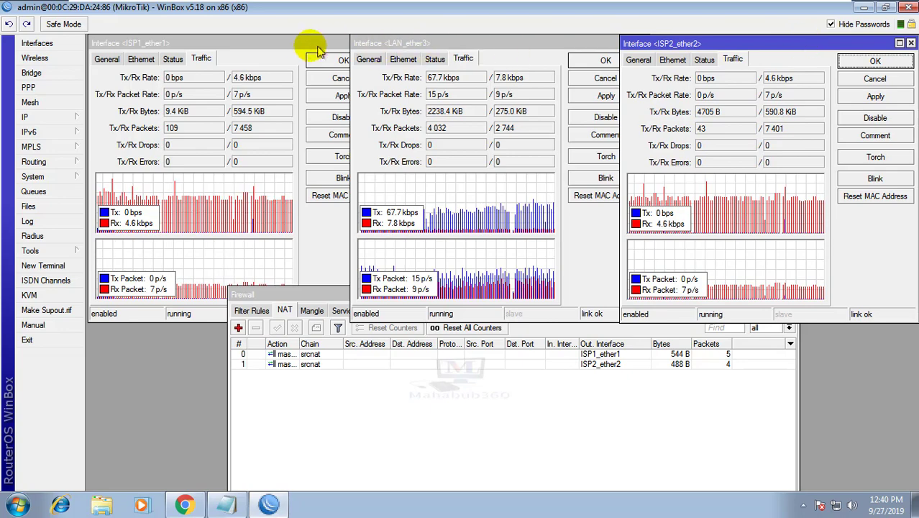
pyautogui.click(292, 44)
pyautogui.moveTo(292, 45)
pyautogui.mouseDown()
pyautogui.moveTo(283, 41)
pyautogui.moveTo(324, 237)
pyautogui.moveTo(291, 44)
pyautogui.mouseUp()
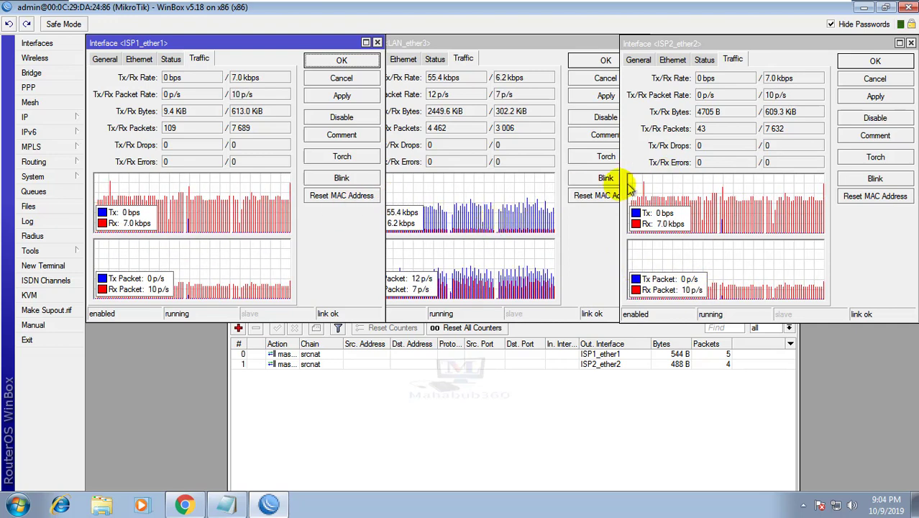
pyautogui.click(472, 411)
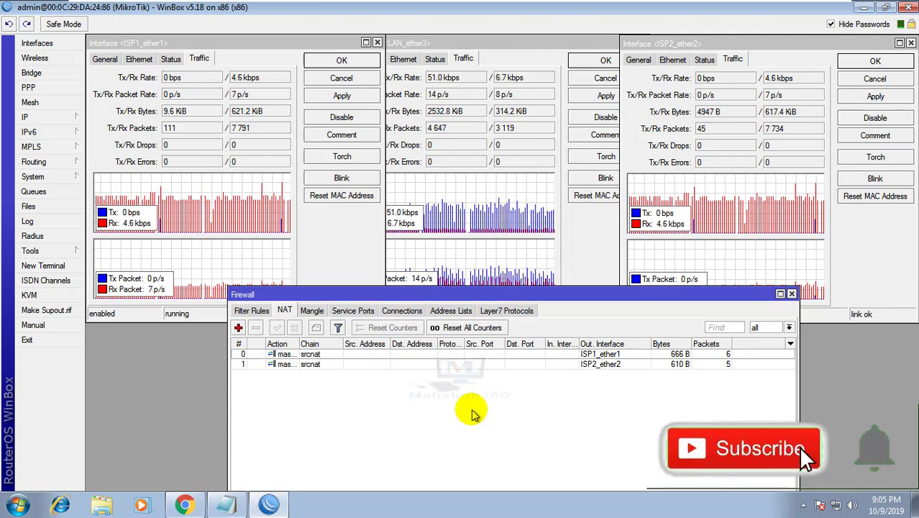
pyautogui.moveTo(578, 294); pyautogui.dragTo(575, 332)
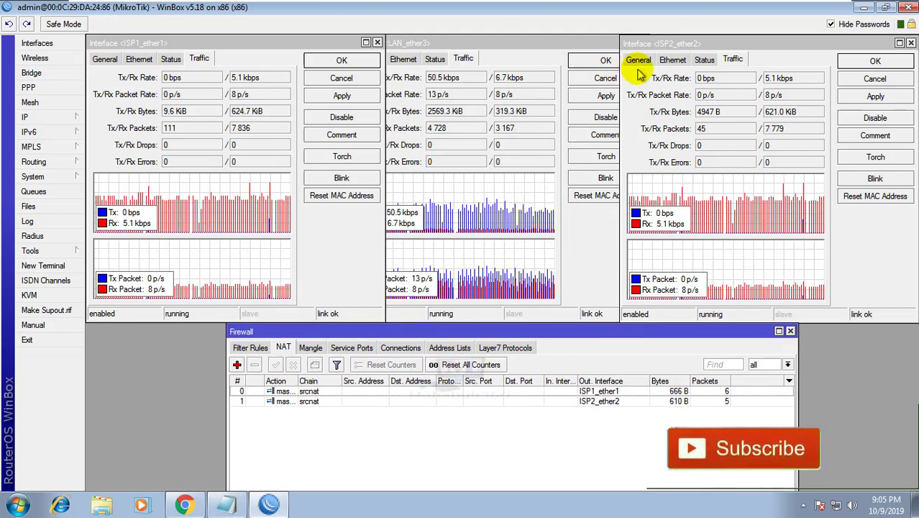